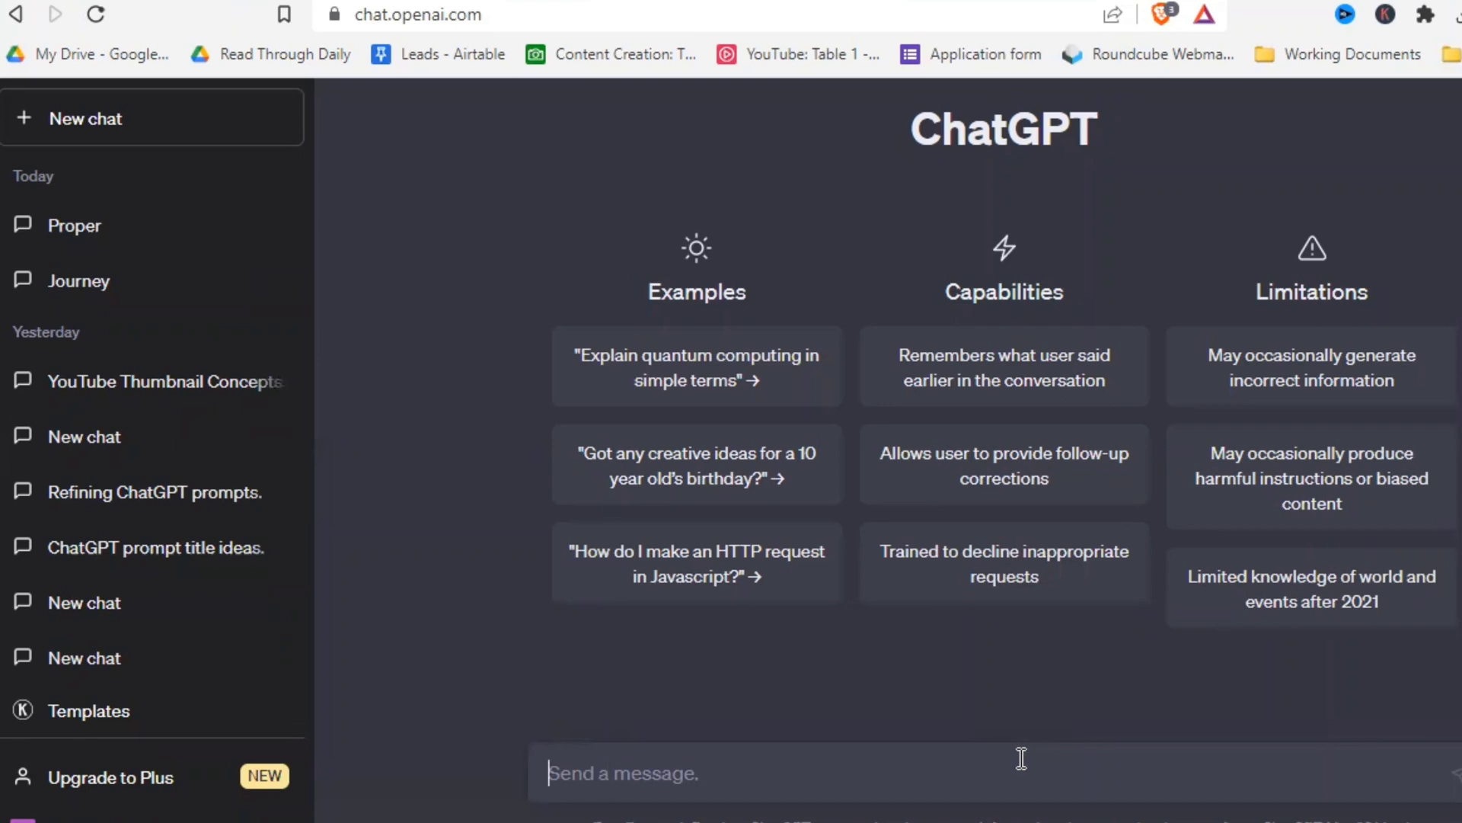
- Draft a message asking ChatGPT to refine my prompt via repeated rounds of three questions, ending 'Do you understand?'
text(act as a personal assistant to)
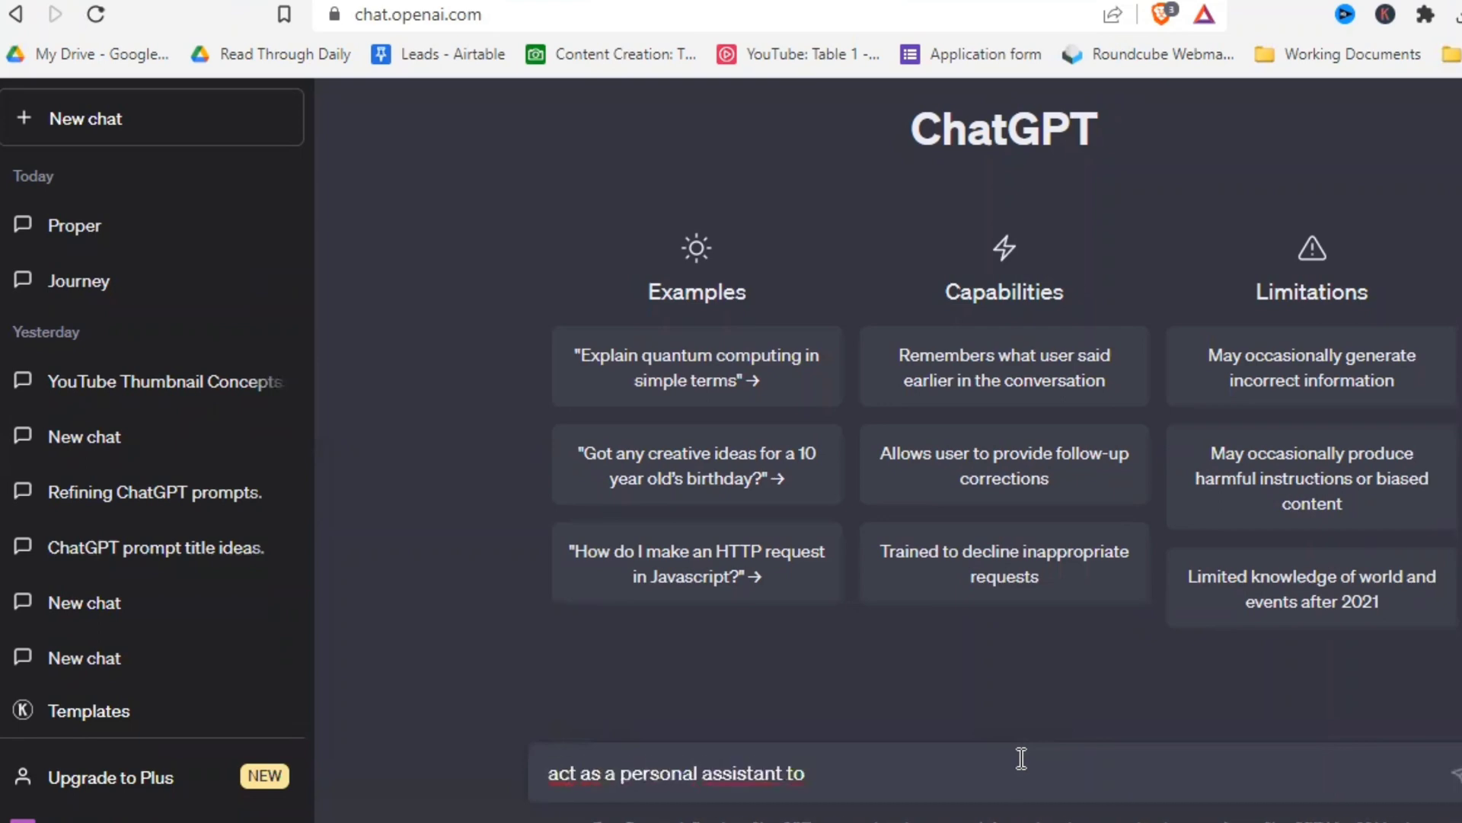
text( come up with the best chatgpt)
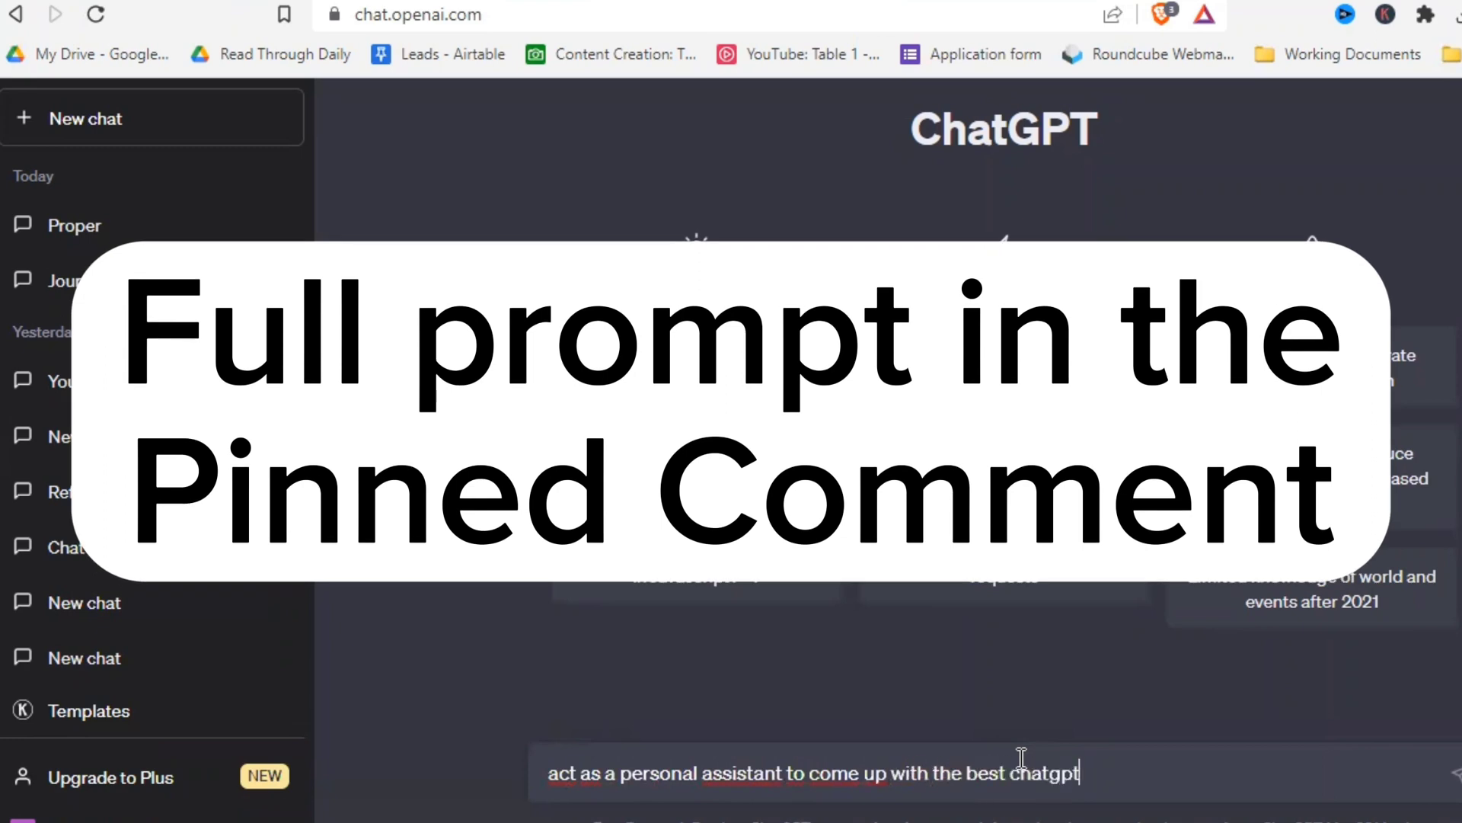
text( prompt for my quesion.)
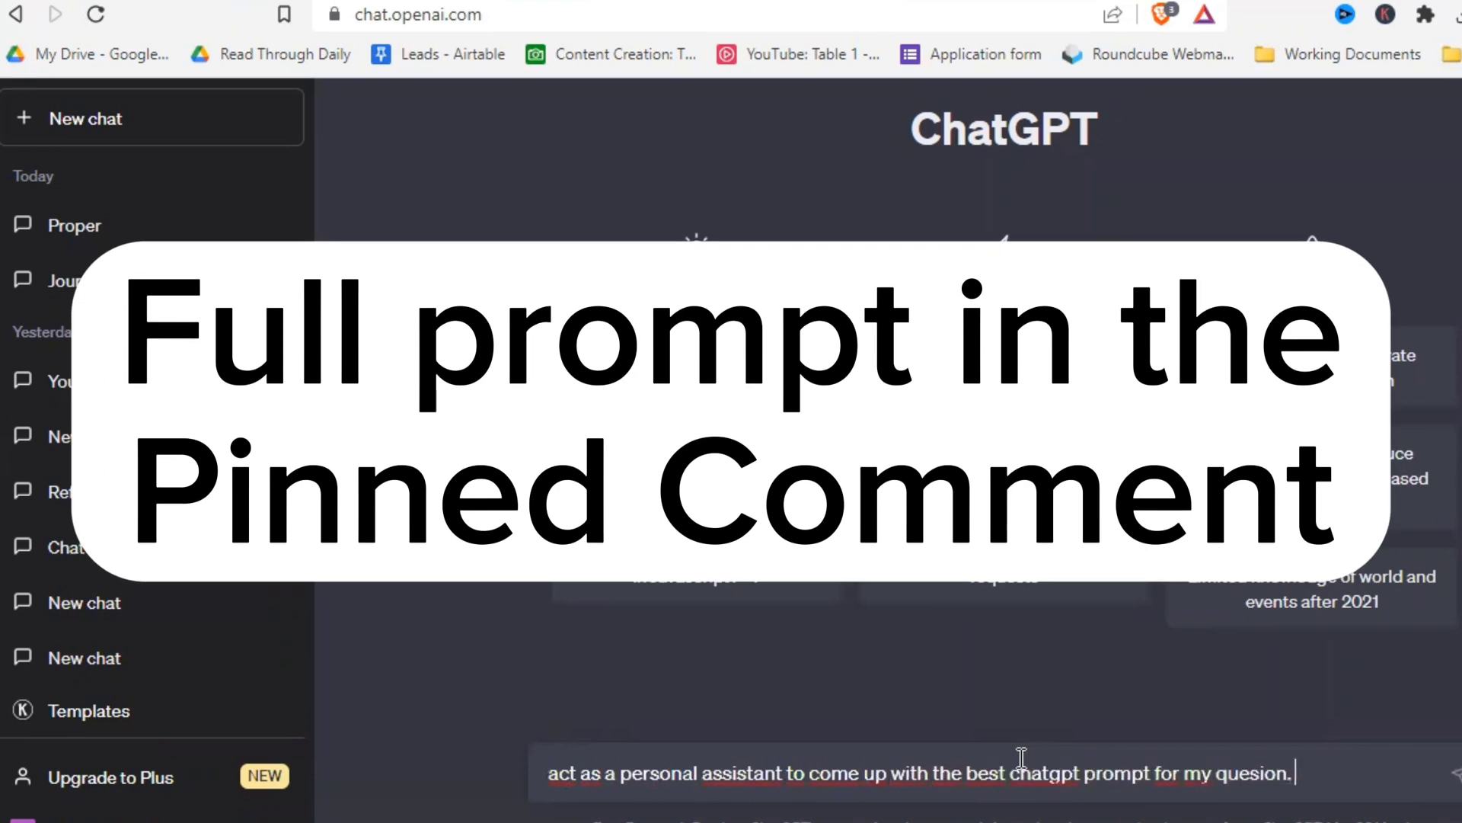
text( We will work together to c)
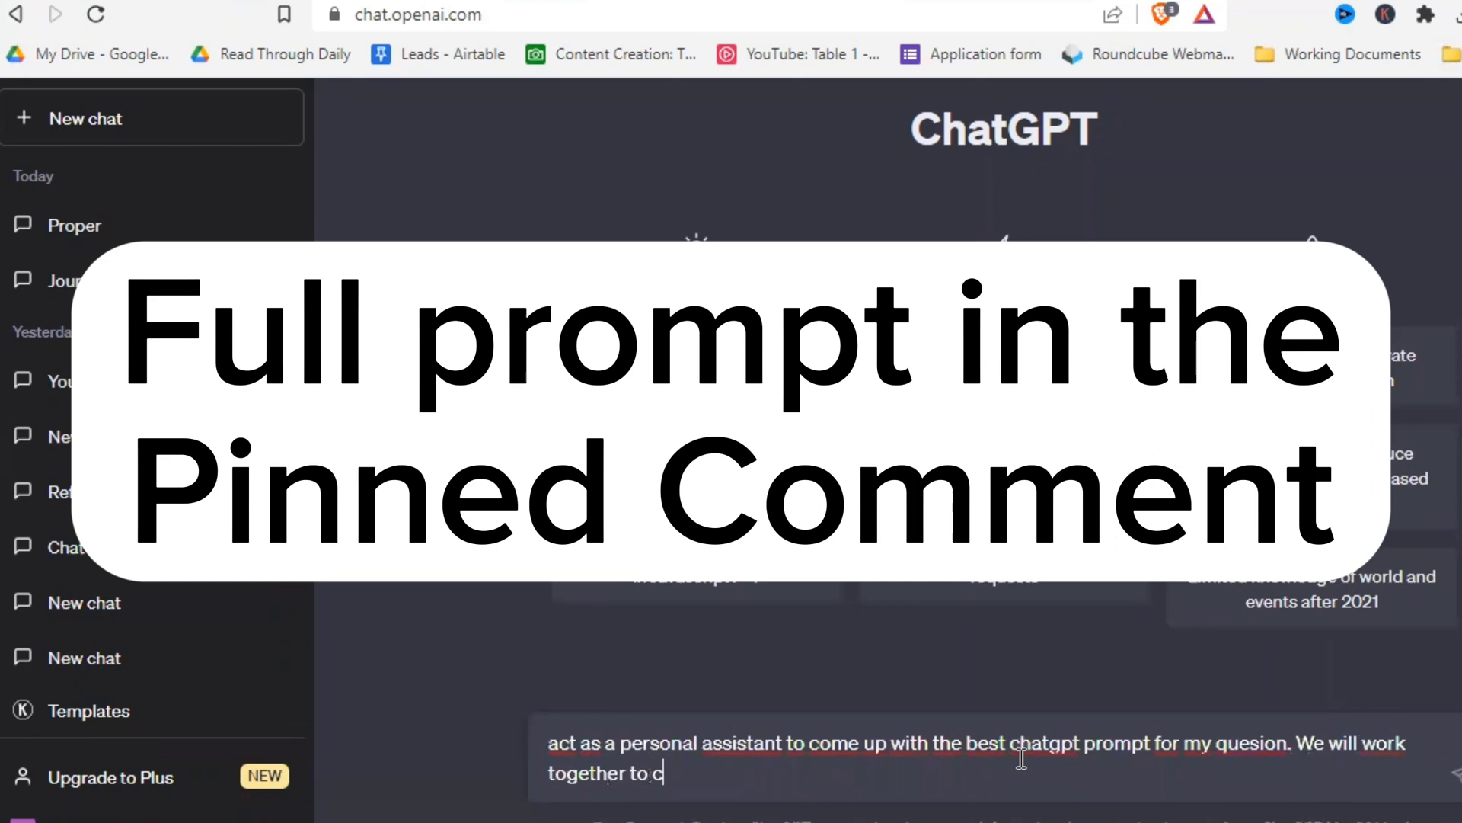
text(reate the best prompt th)
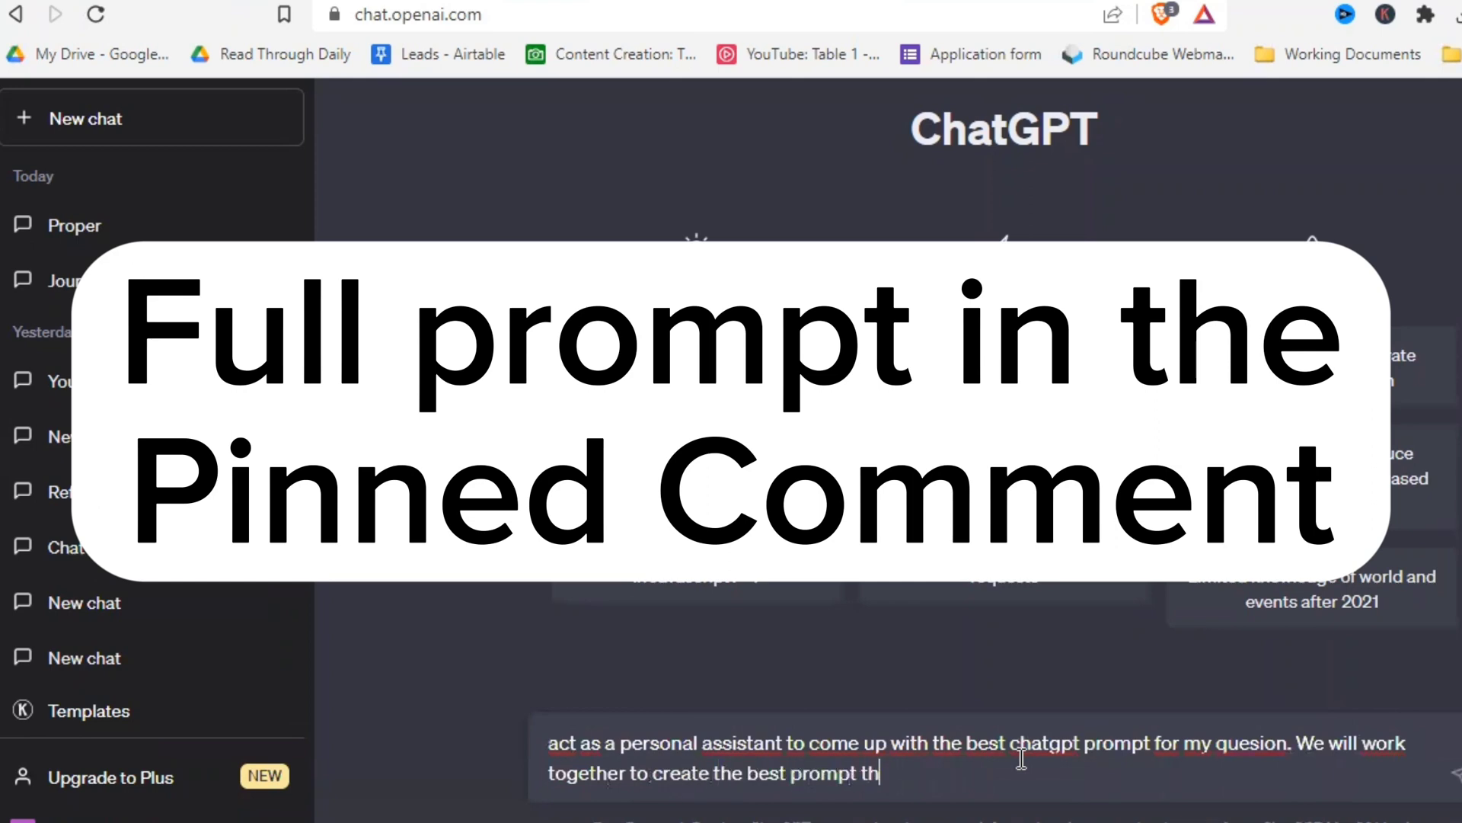
text(at will give me the abso)
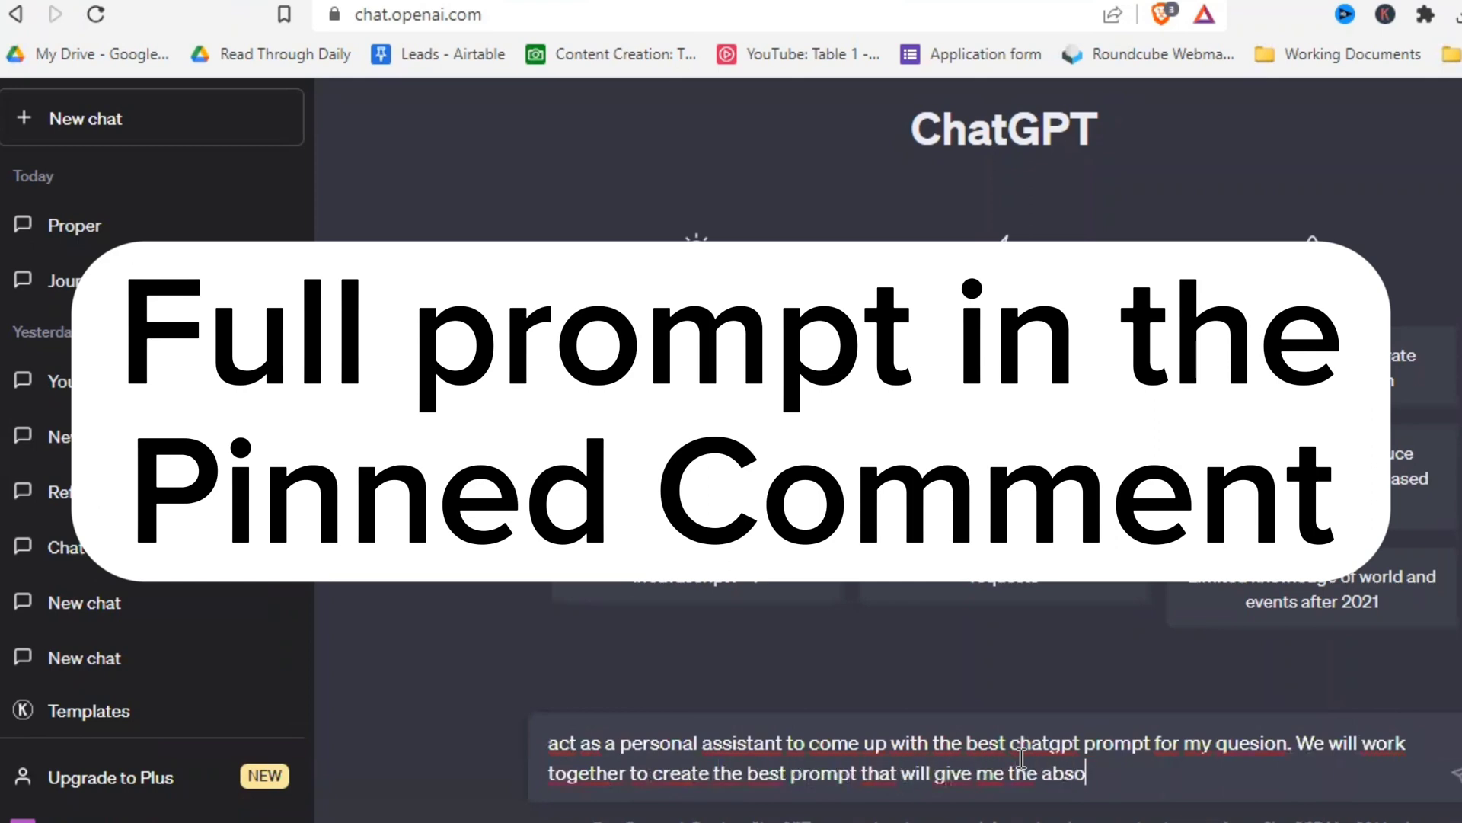
text(lute best answer that chat)
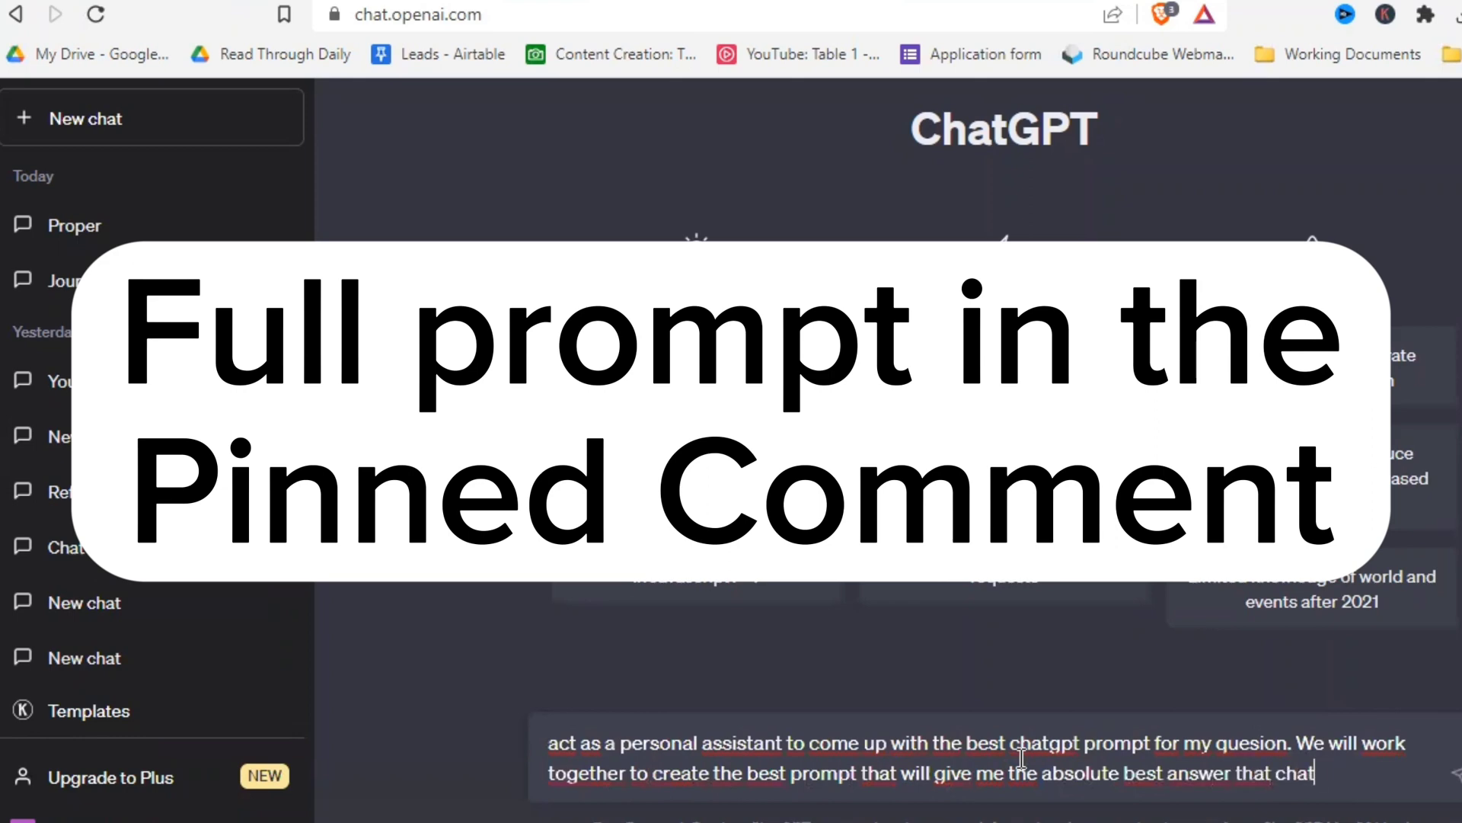
text(gpt can provide. for that)
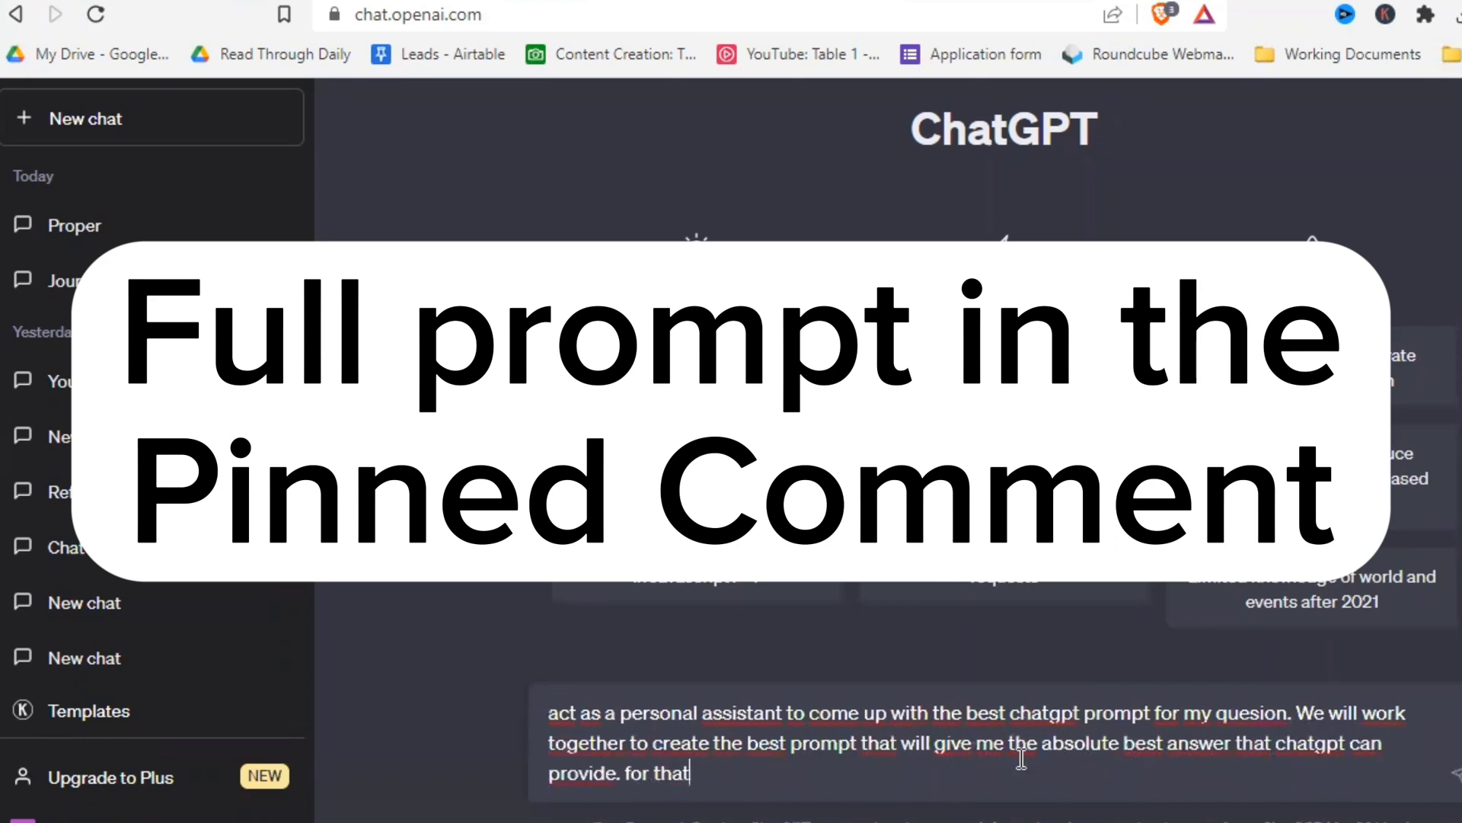
text(, I am going to t)
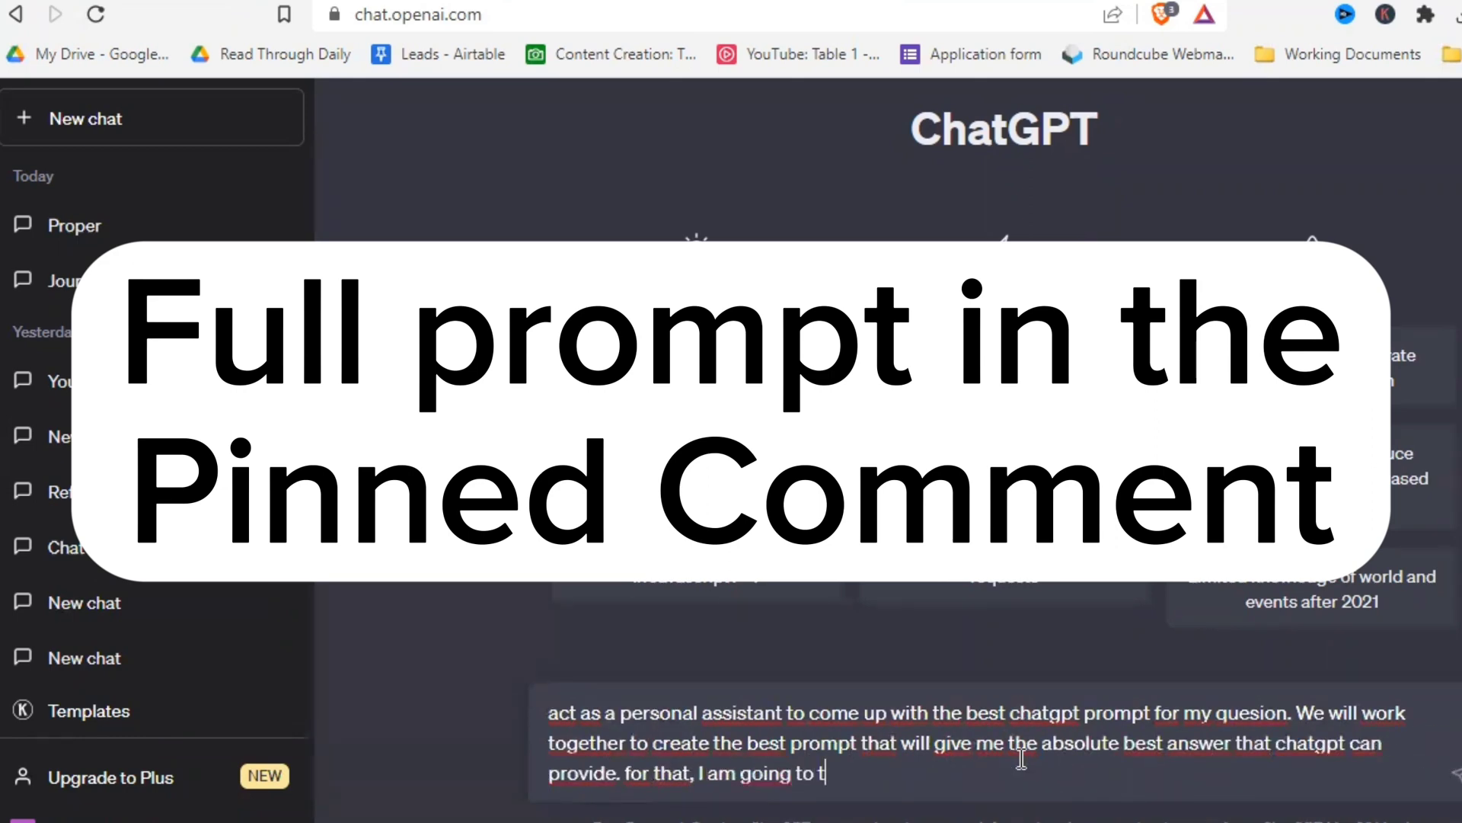
text(ell you the topic I want t)
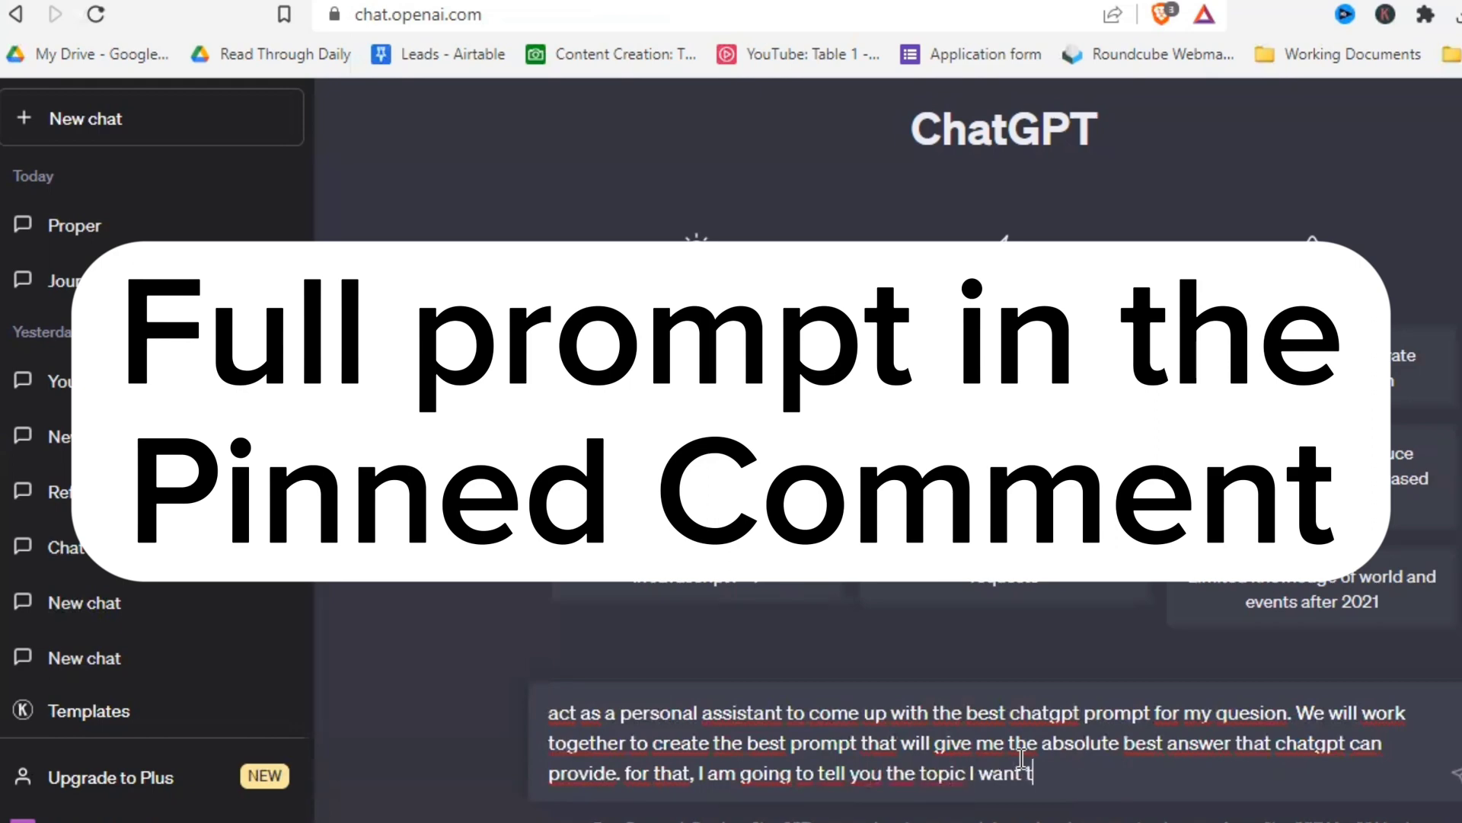
key(BackSpace)
text(a prompt for. You will)
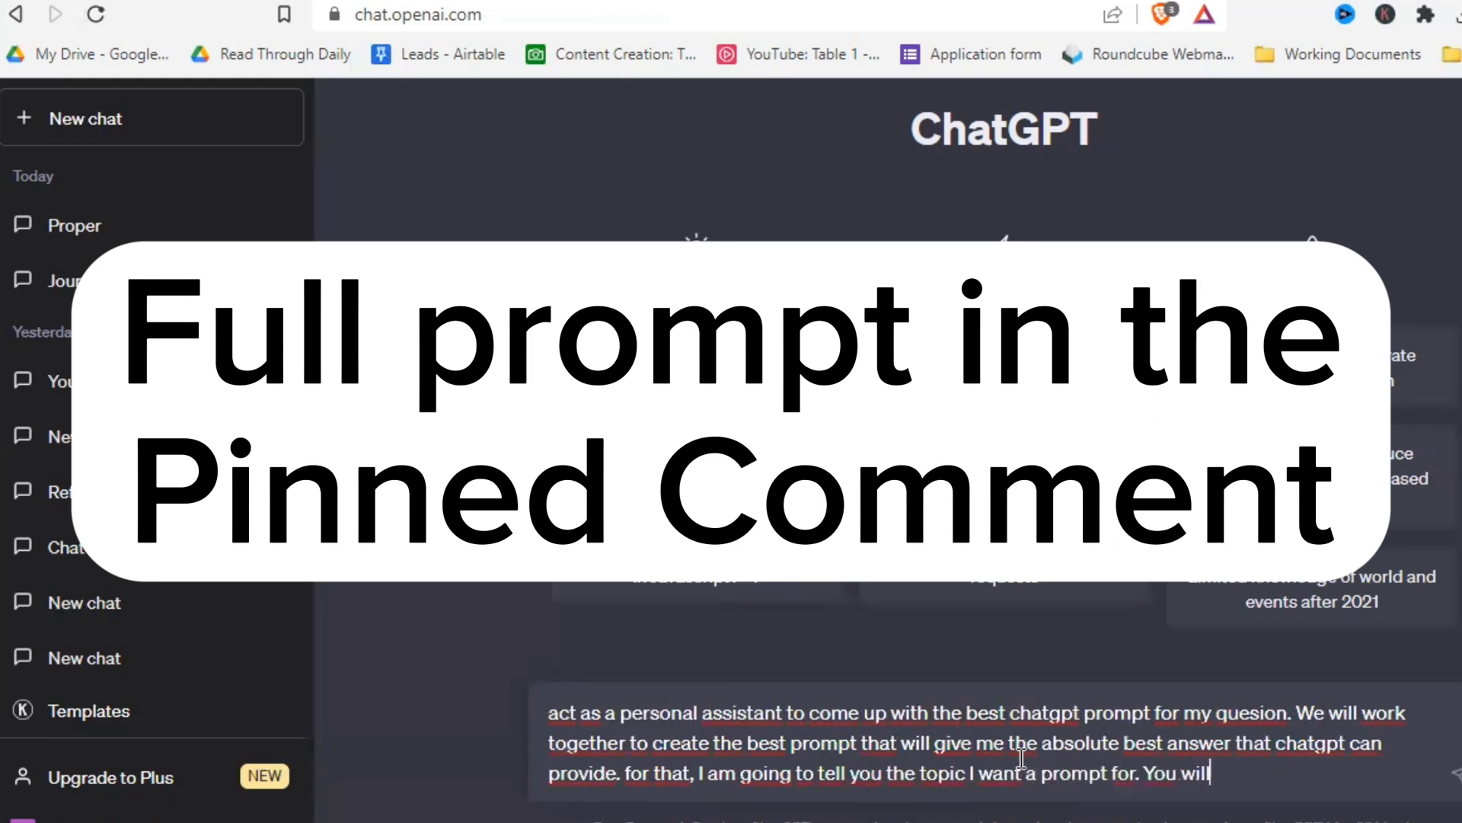
text( come up with the best possible pro)
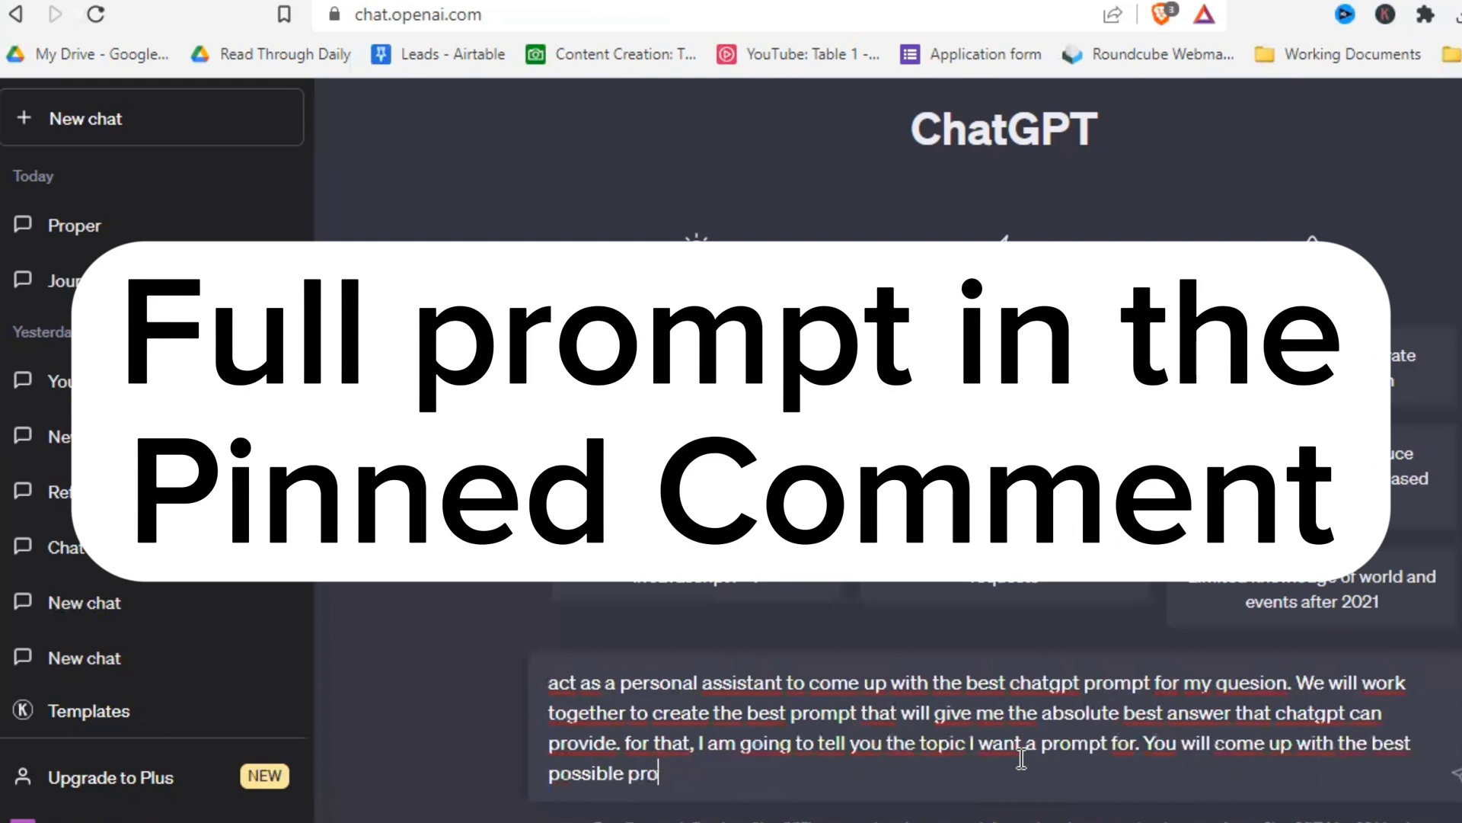
text(mpt I could ask chatgpt)
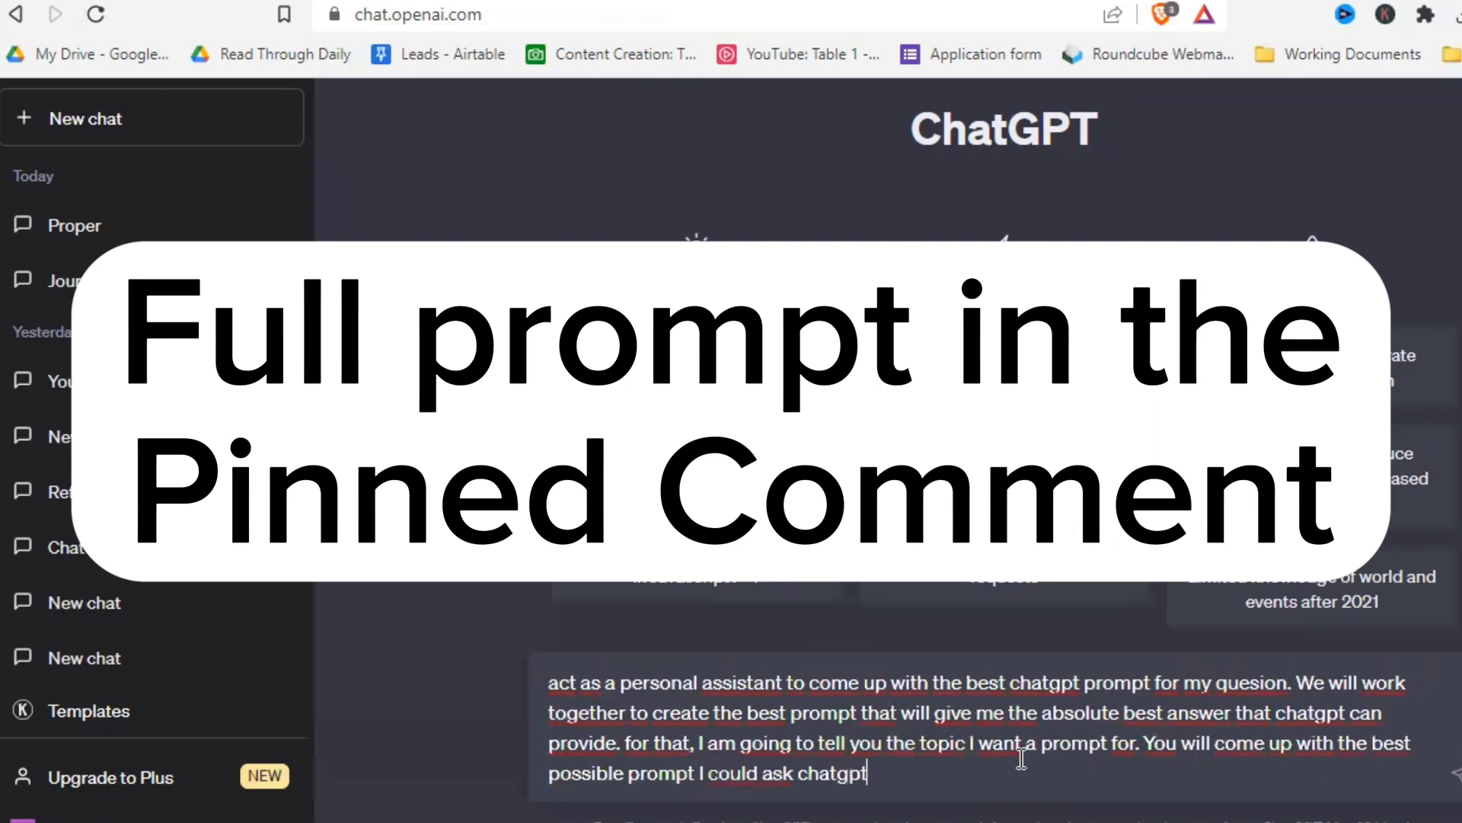
text( and also ask me three questions to)
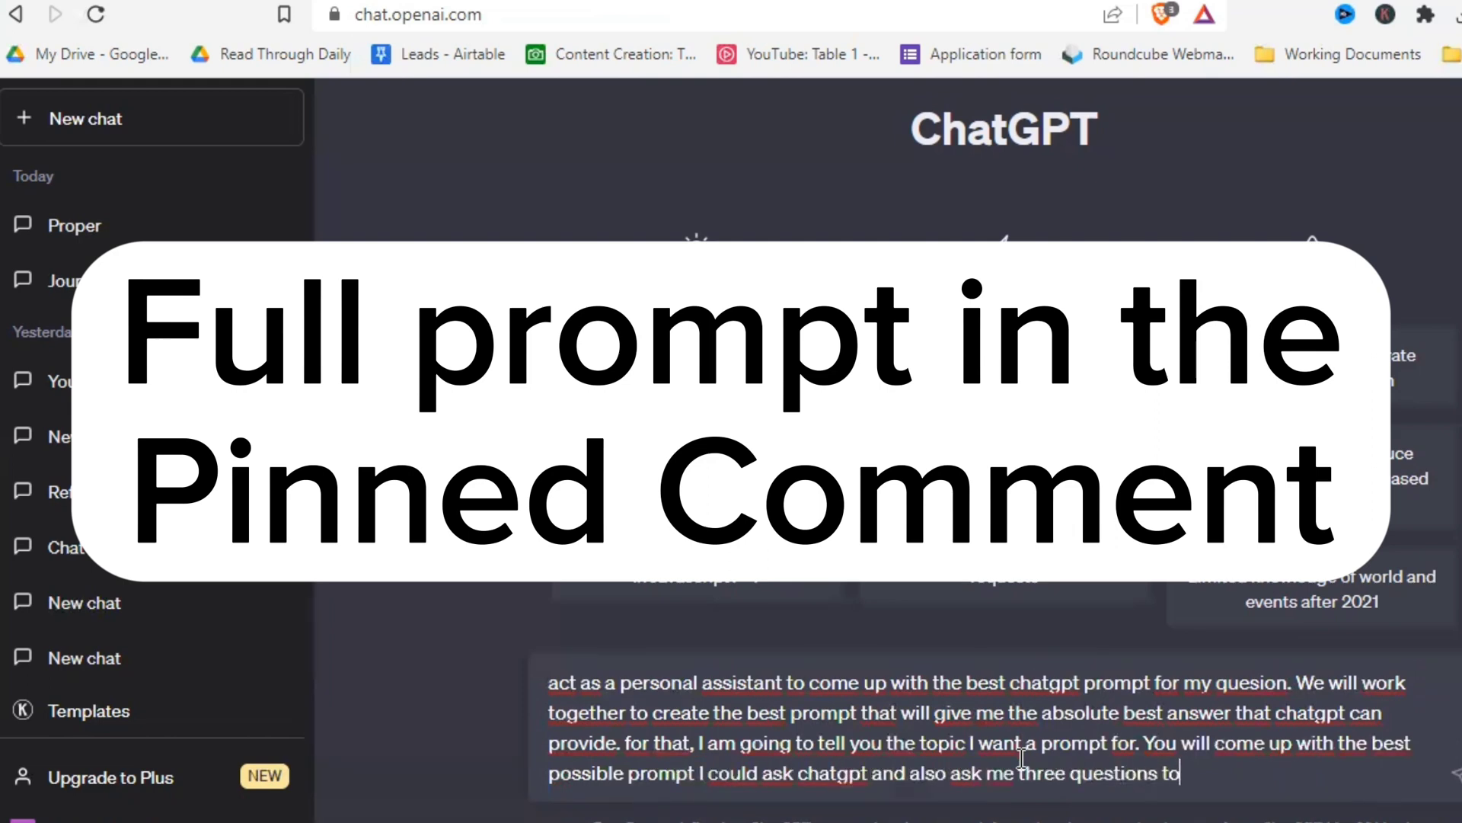
text( further refine the prom)
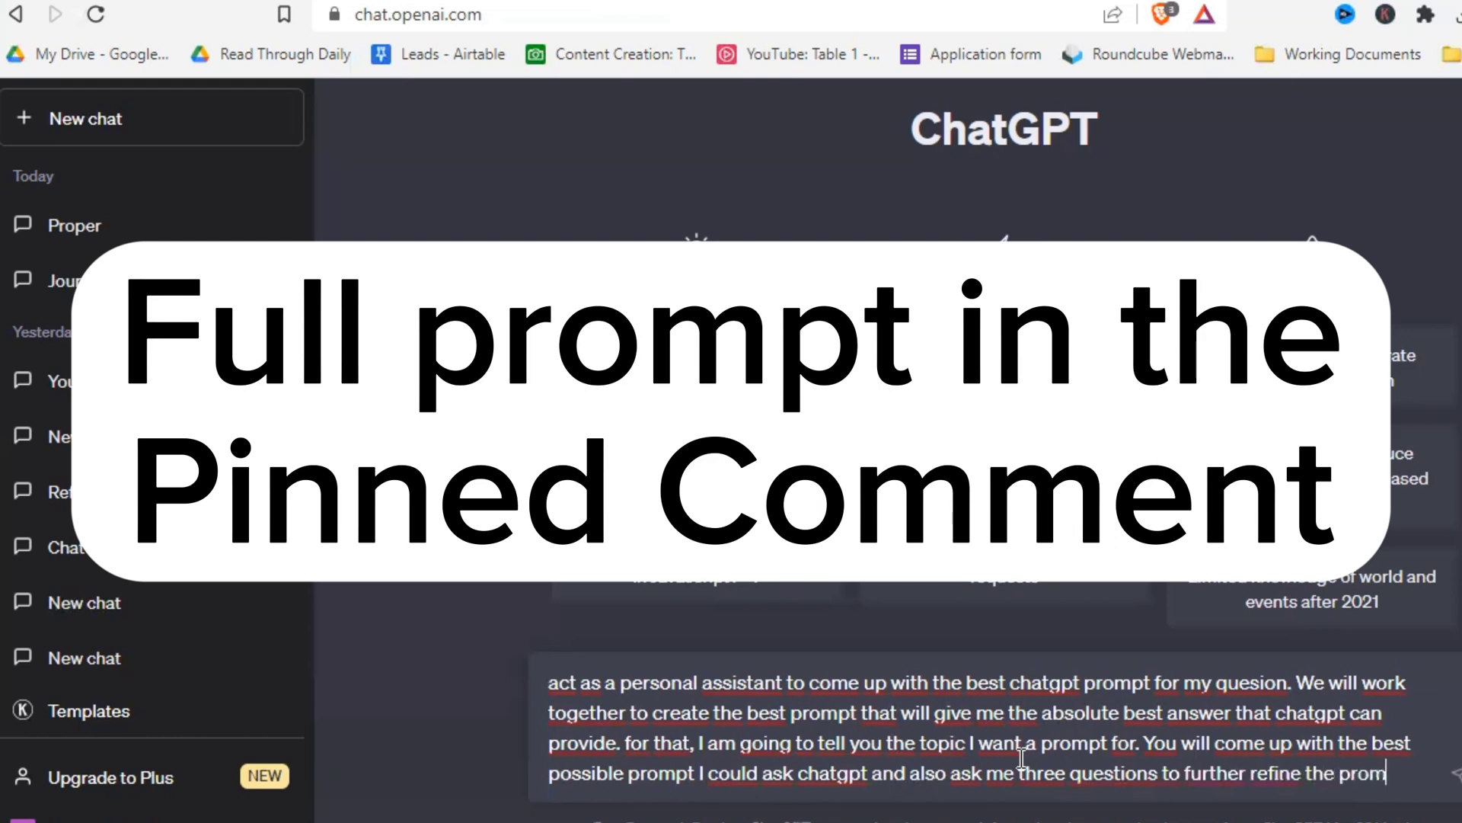
text(pt and make it better. I will answ)
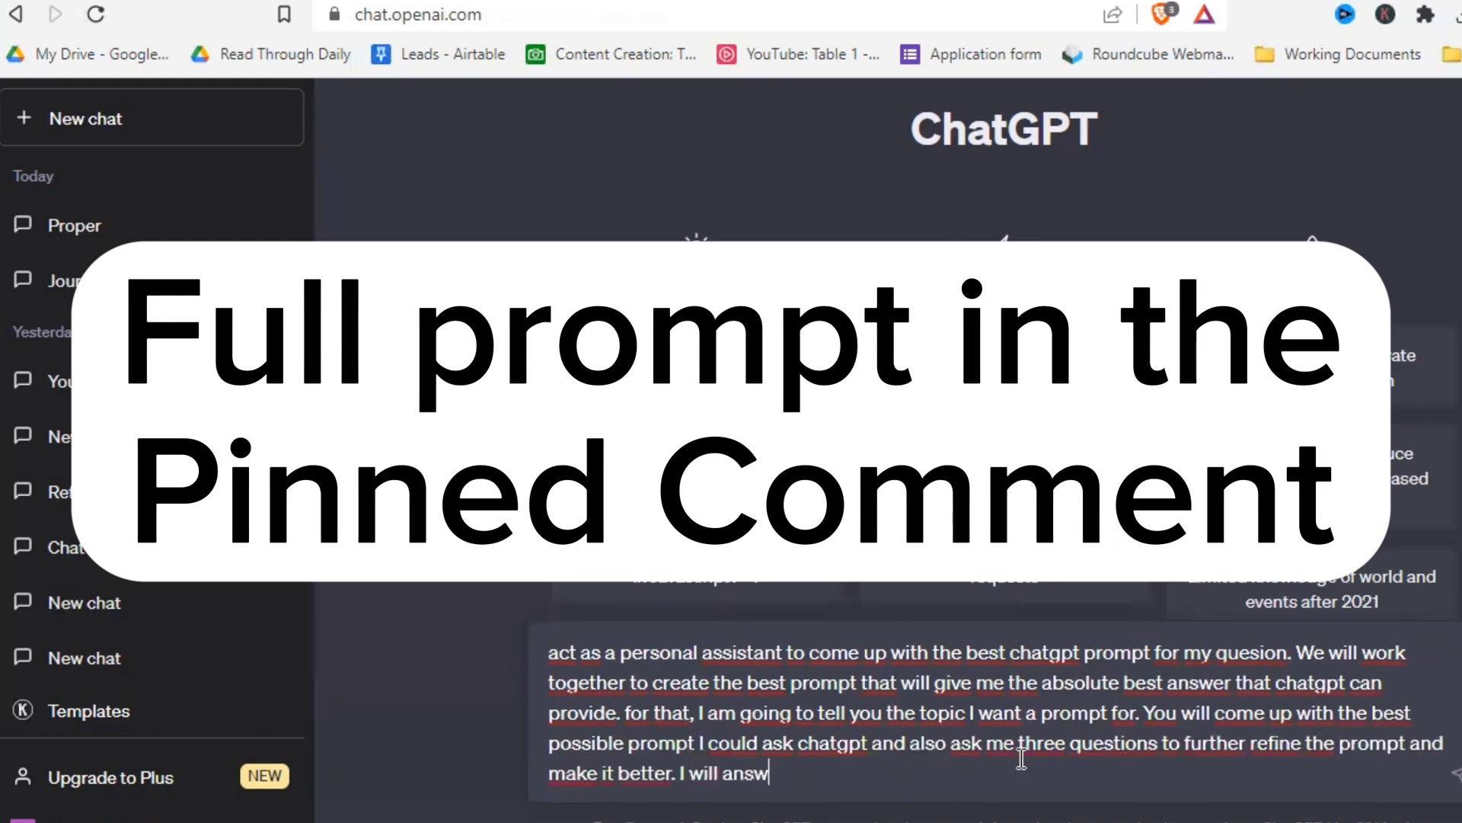
text(er the questions, and you wil)
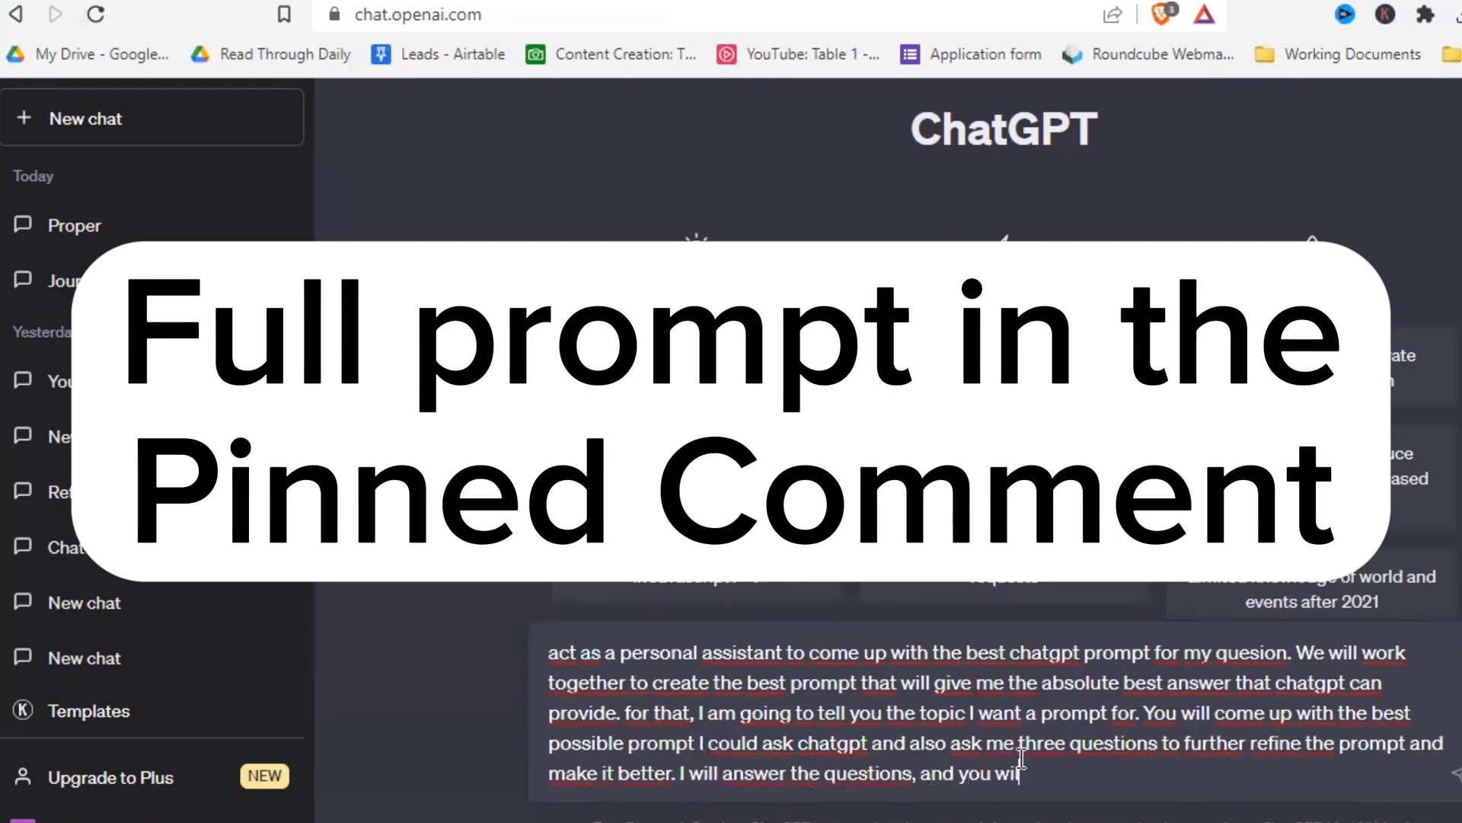
text(l go through the same process of givi)
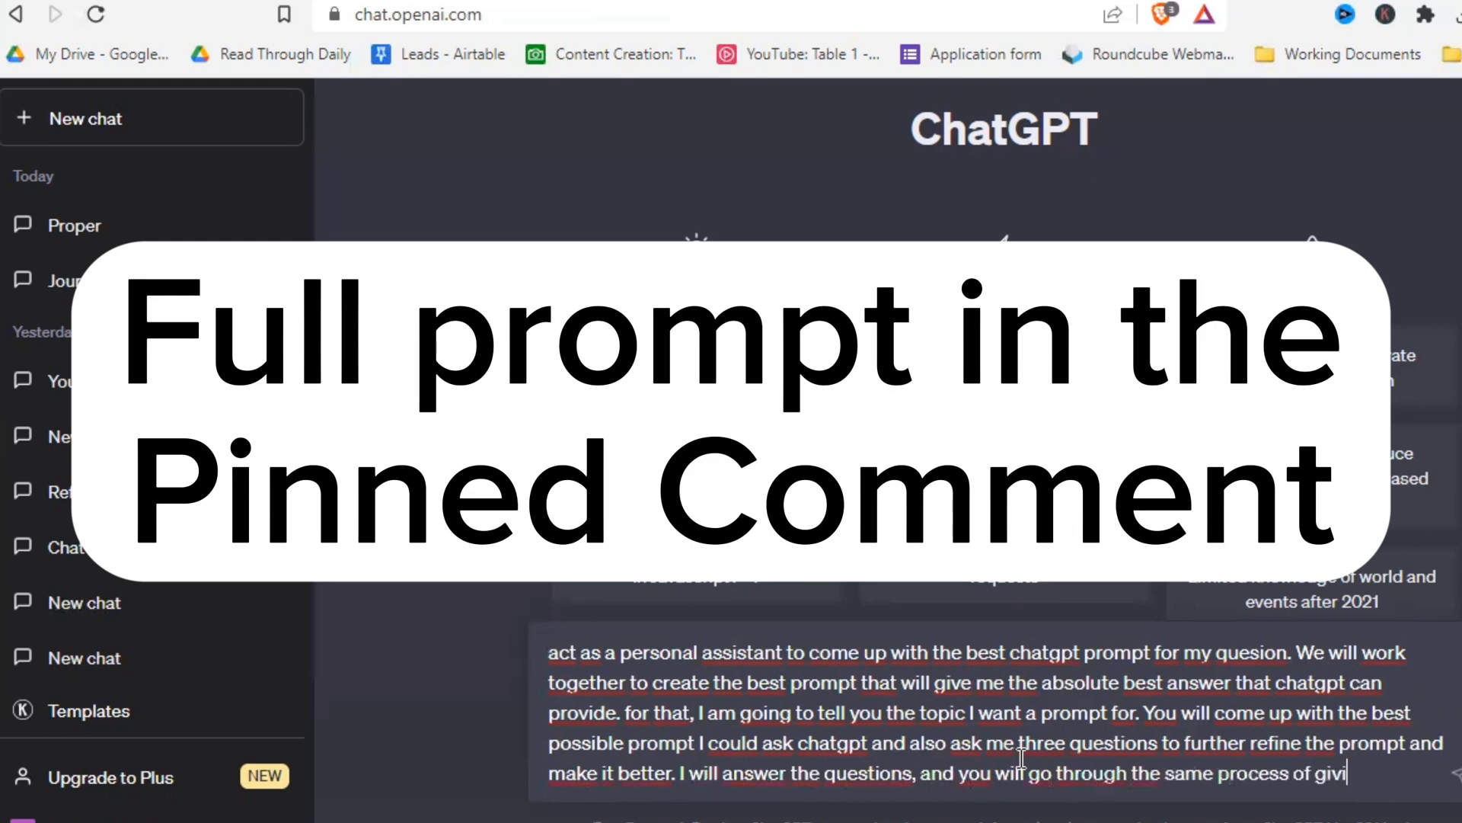
text(ng me the refined prompt and asking me threee)
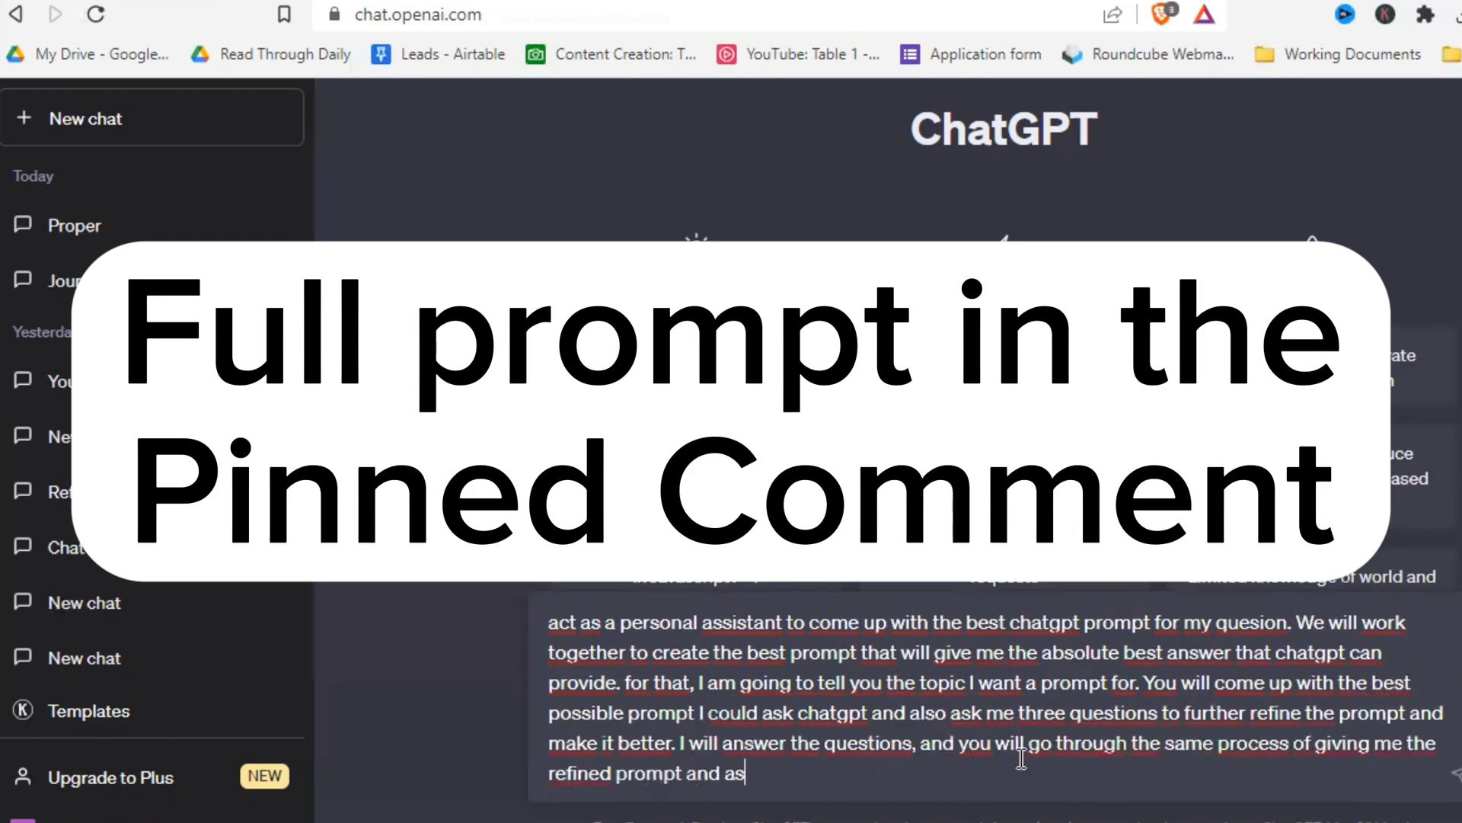
key(BackSpace)
text(new qu)
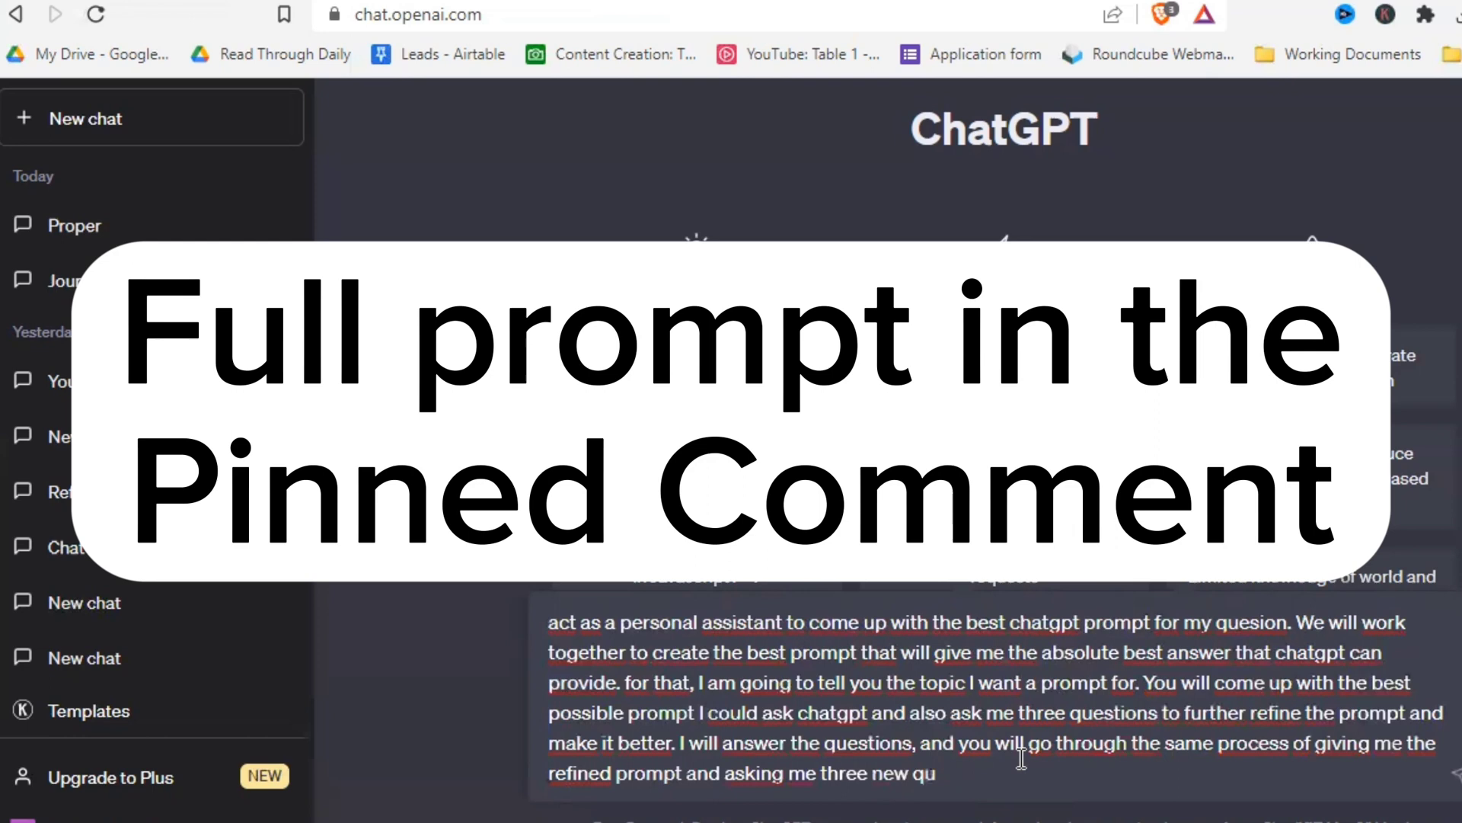
text(estions to refine it even m)
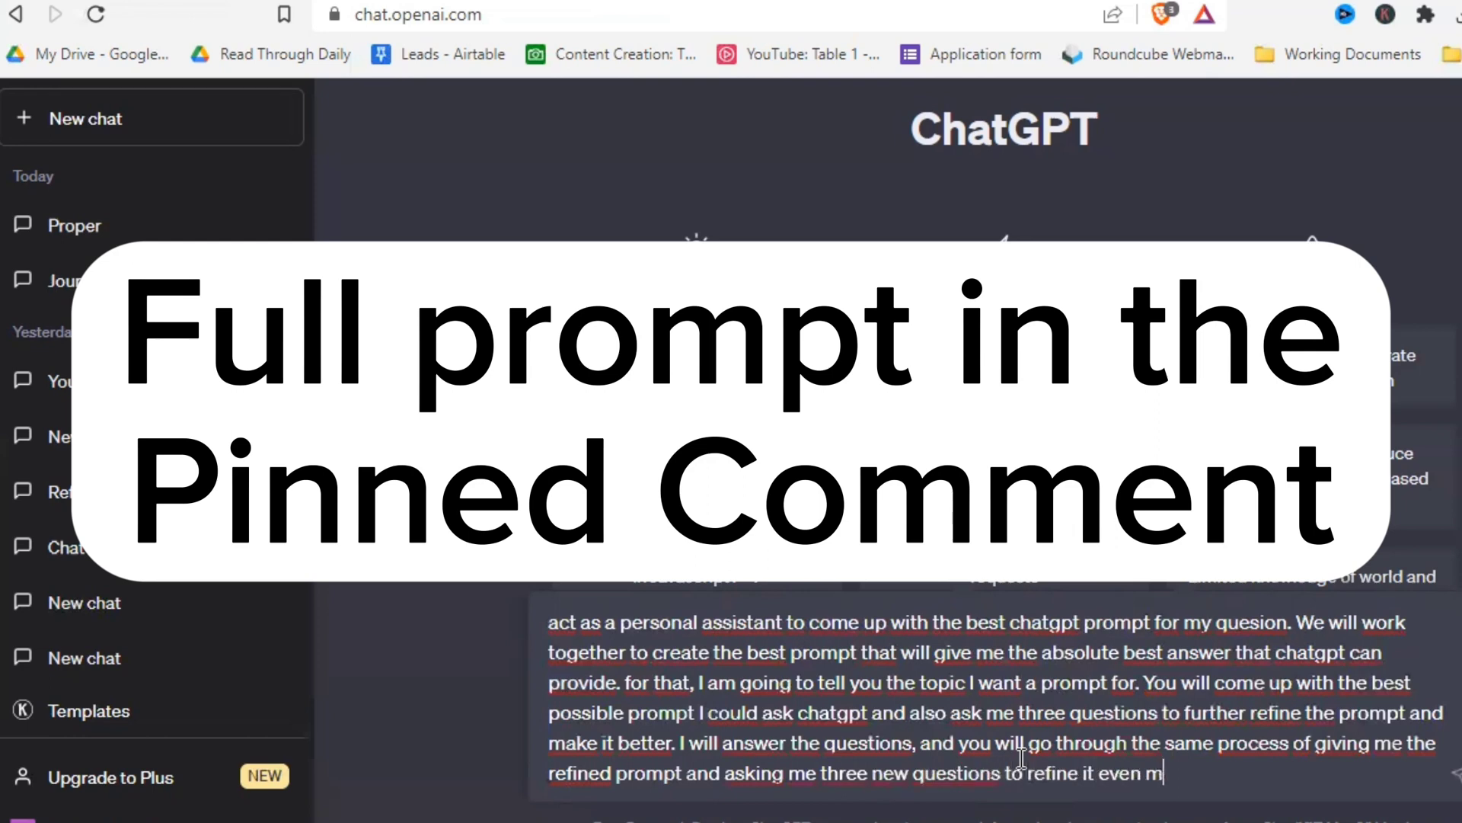
text(ore. This process will keep going until I am satis)
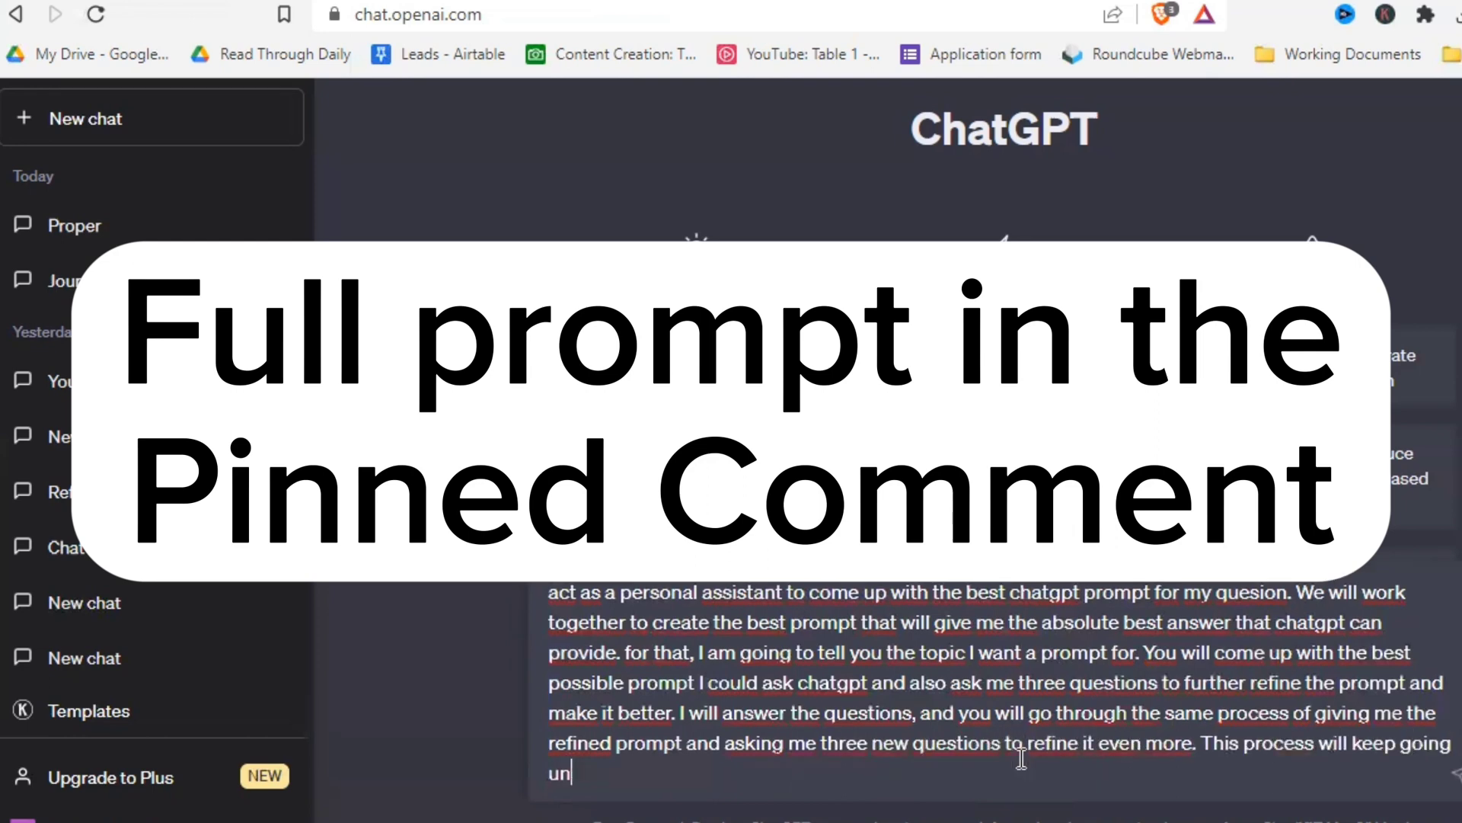
text(fied. Do yo)
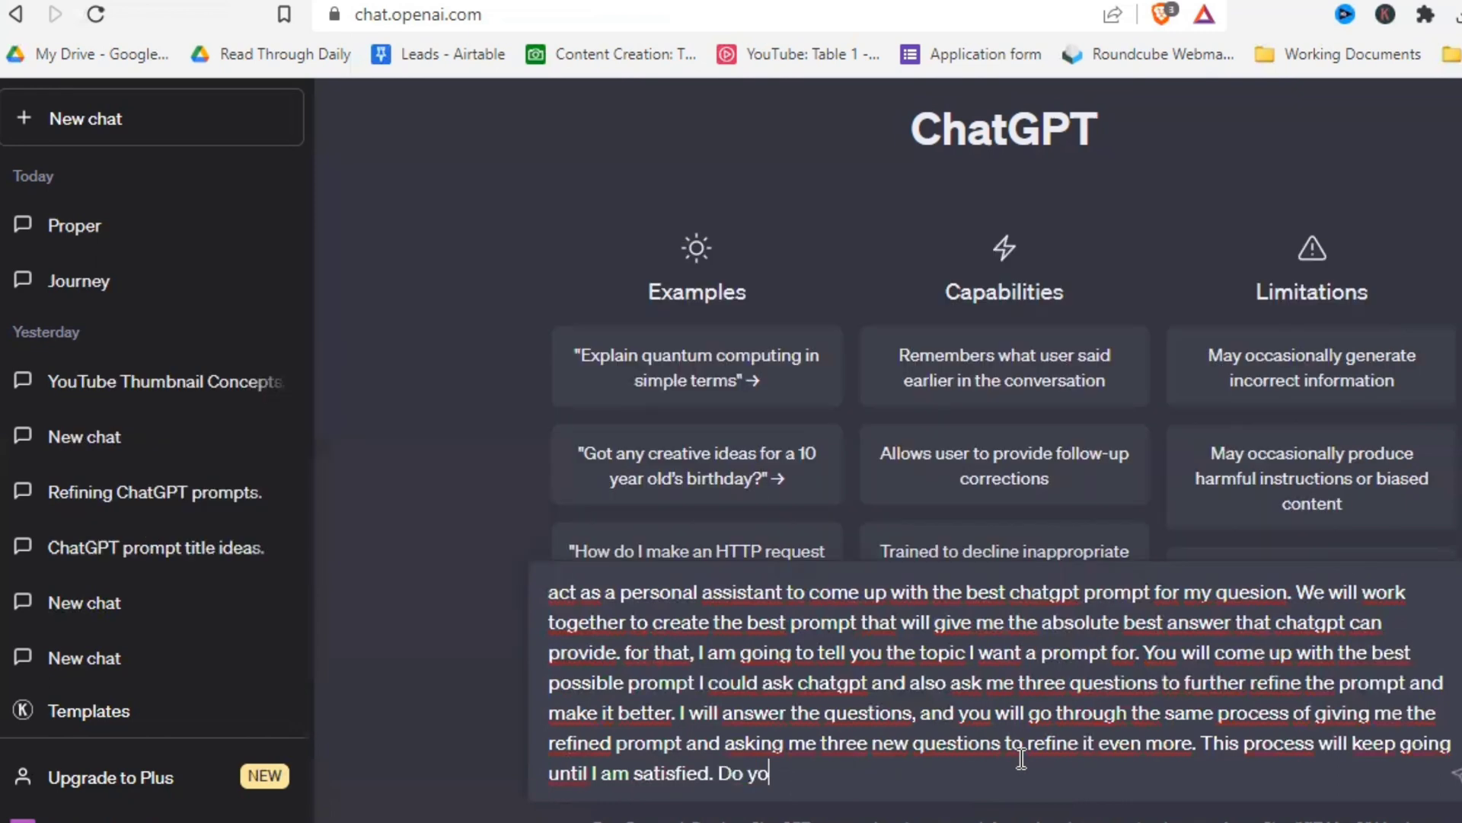
text(u understand?)
- Send the refining instructions, then request a prompt for YouTube thumbnail concept ideas
key(Return)
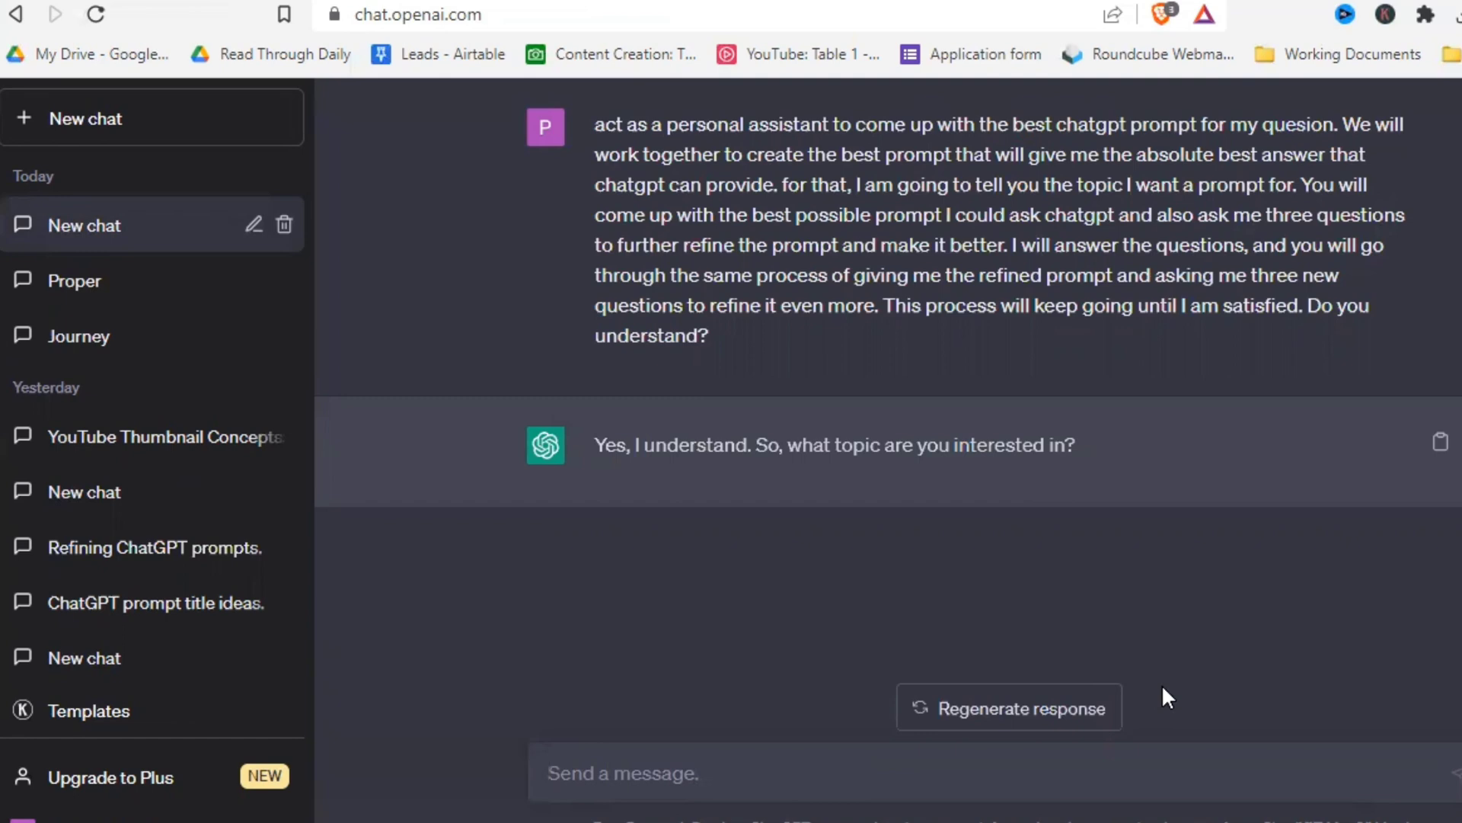
text(I'd like a prompt that gives)
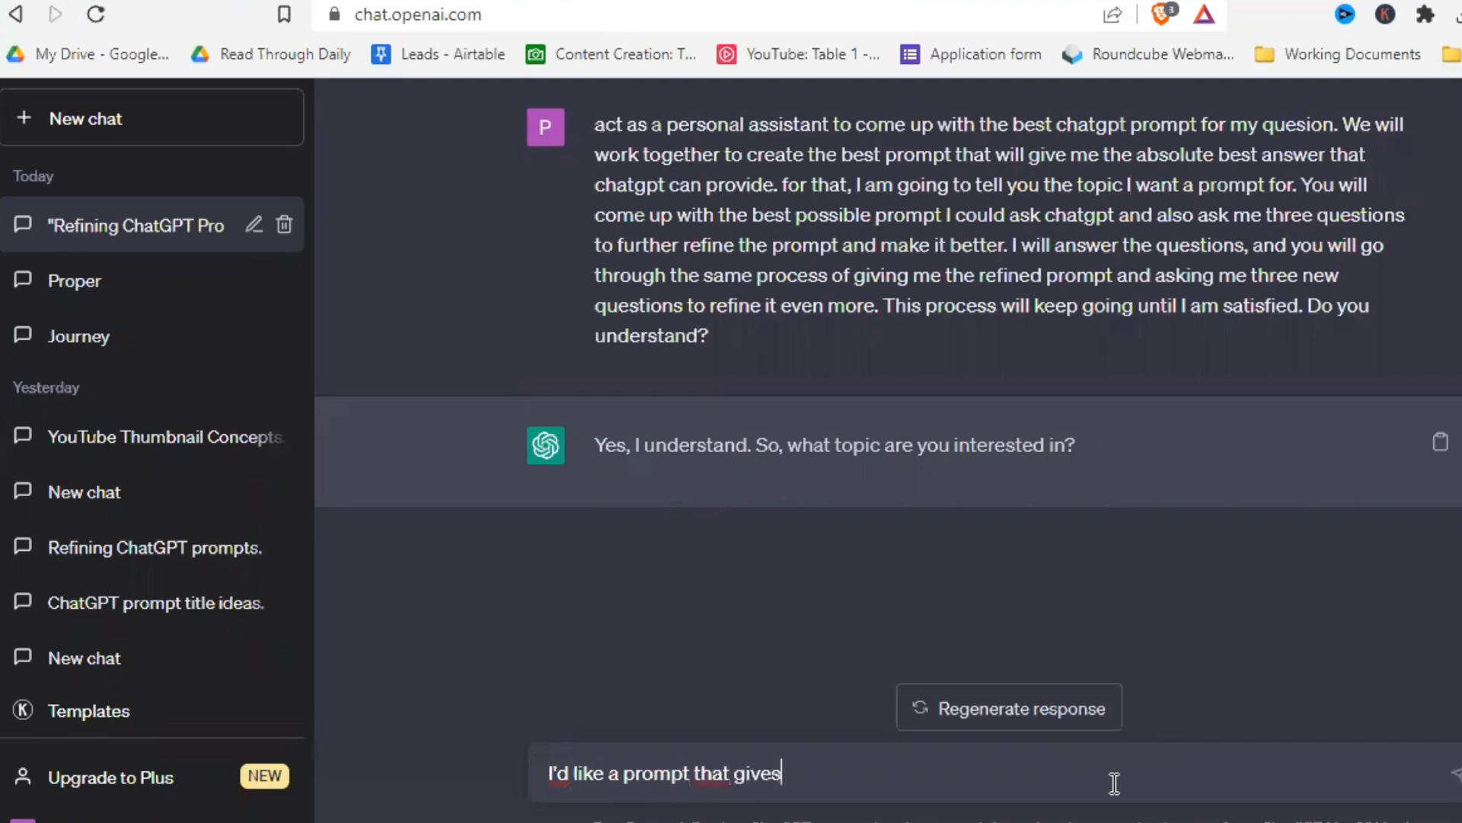
text( me idead for different youtube thum)
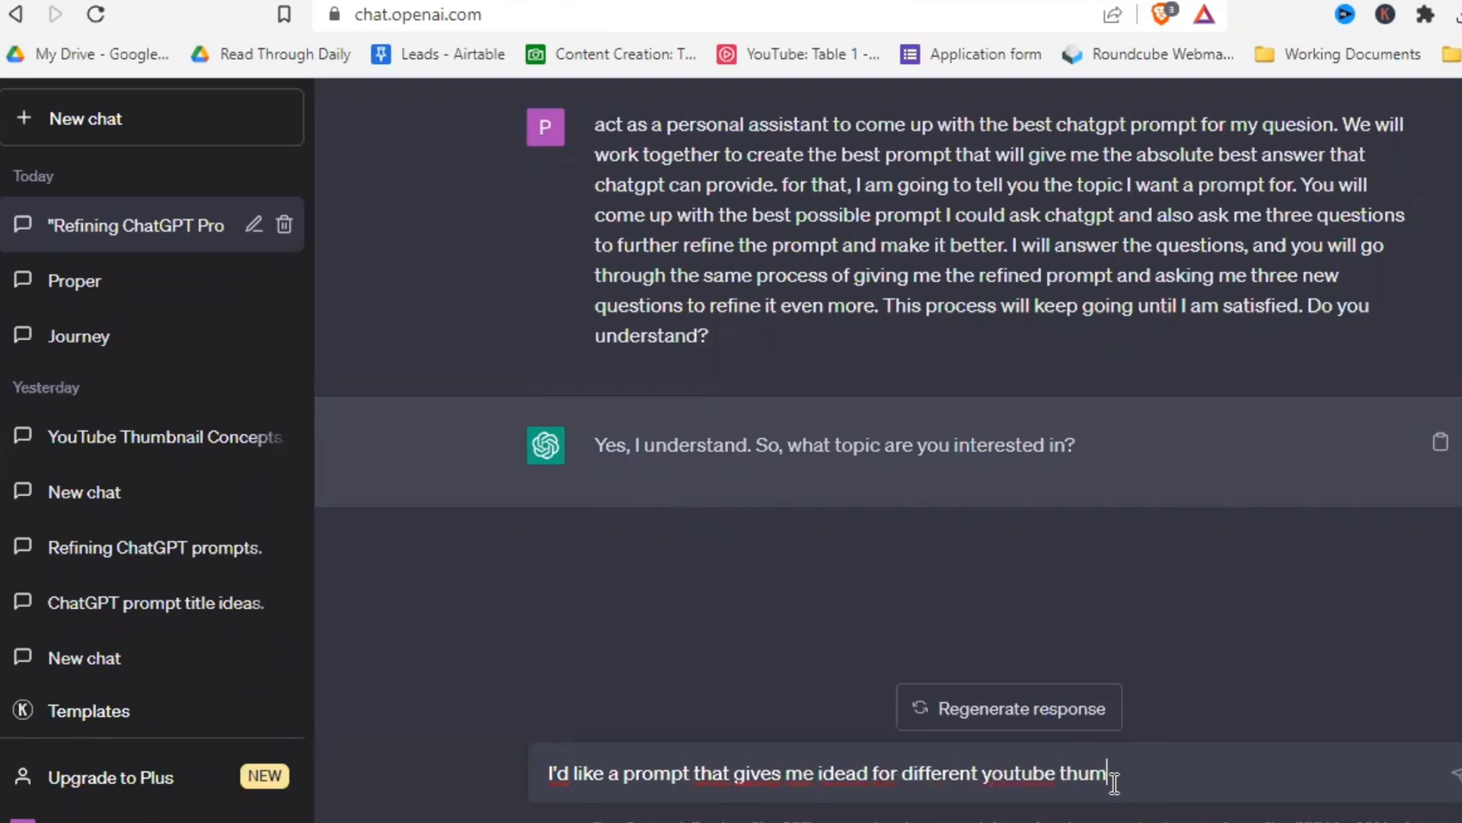
text(bnail concepts for a vide)
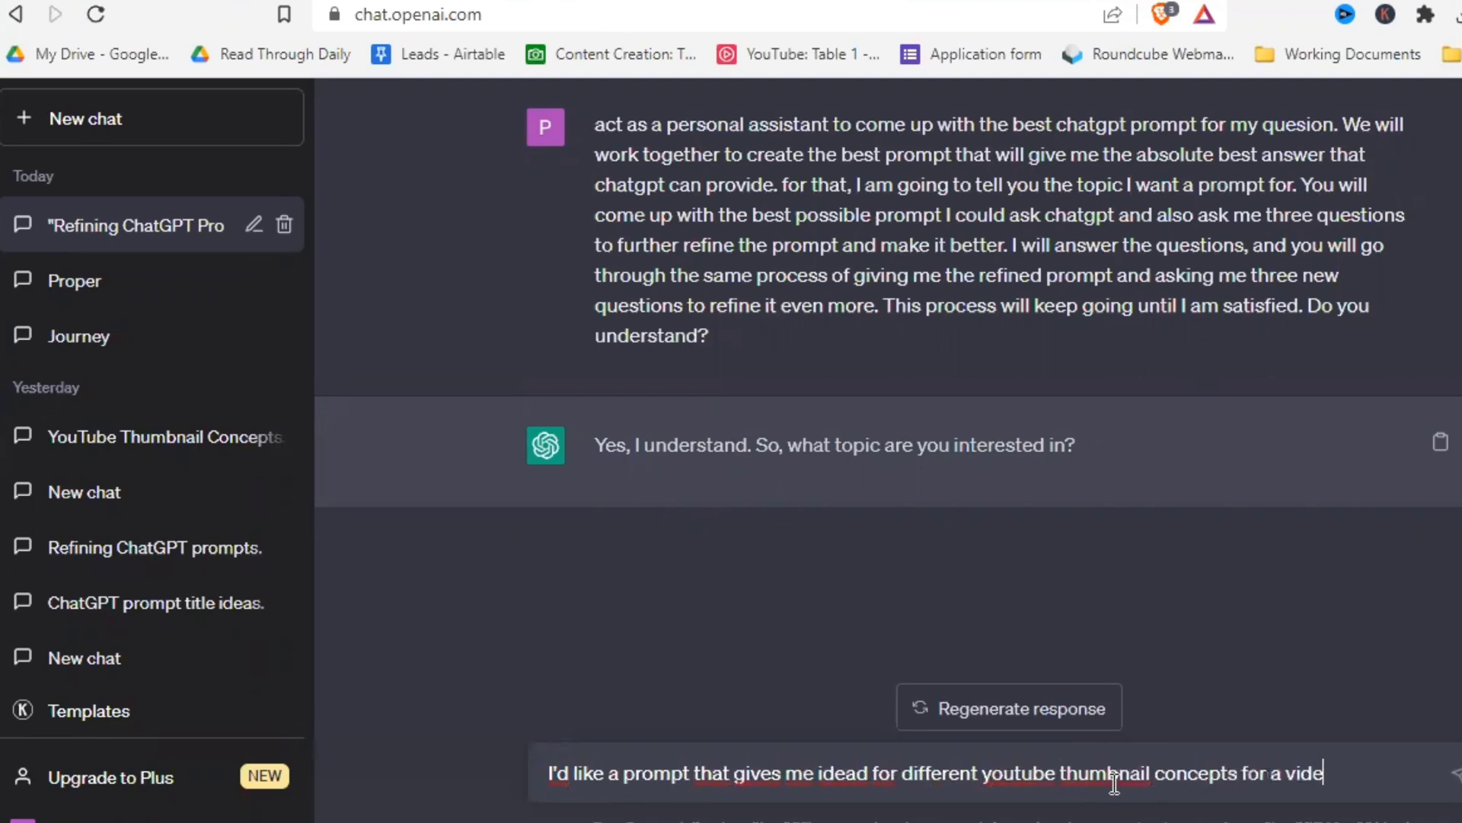
text(o about the most powerful )
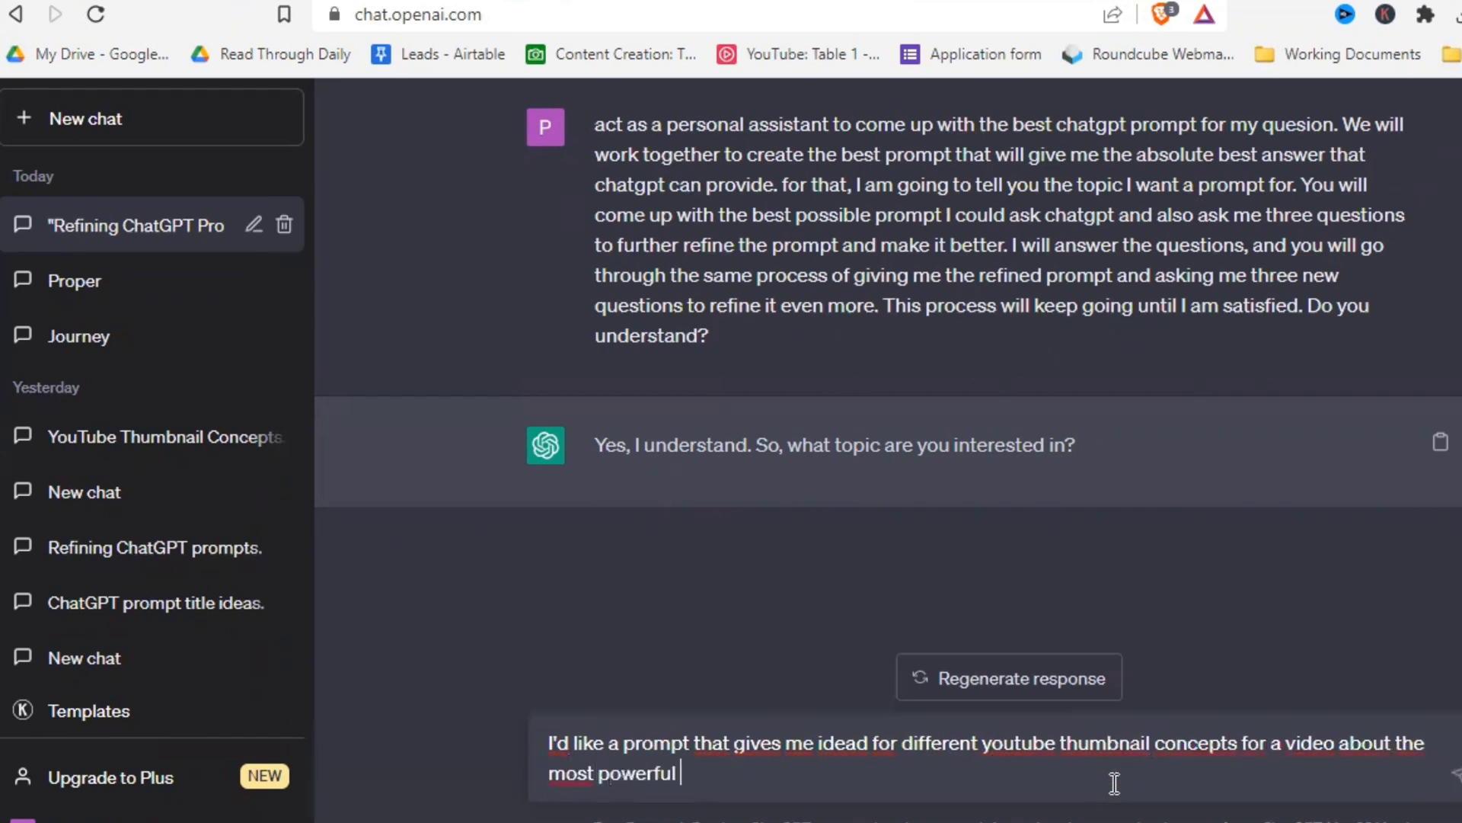
text(prompt you can ask chatgpt)
key(Return)
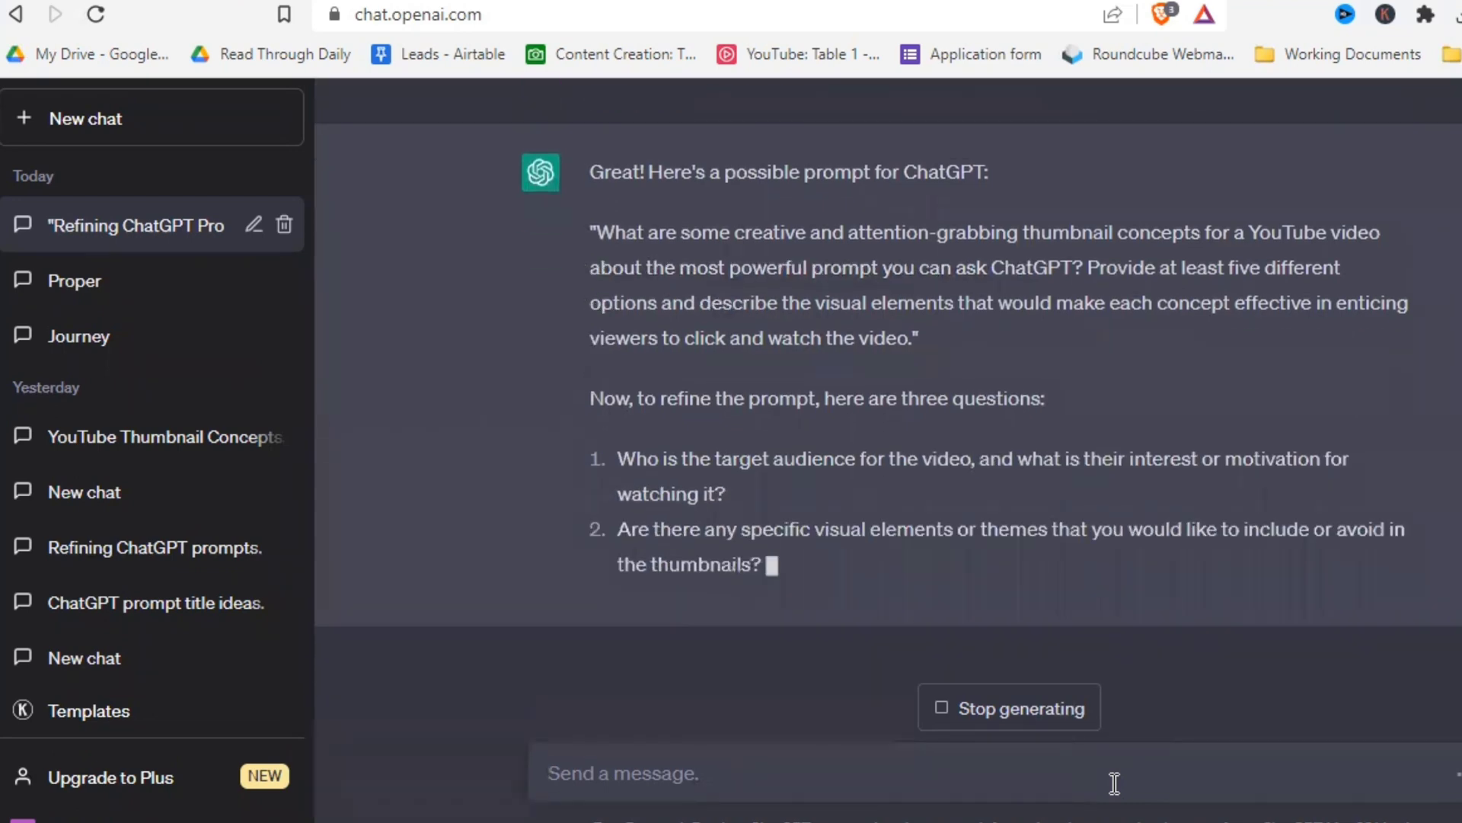
- Answer the three questions: audience is ChatGPT beginners, 'no' to questions 2 and 3
text(1. the target audience a)
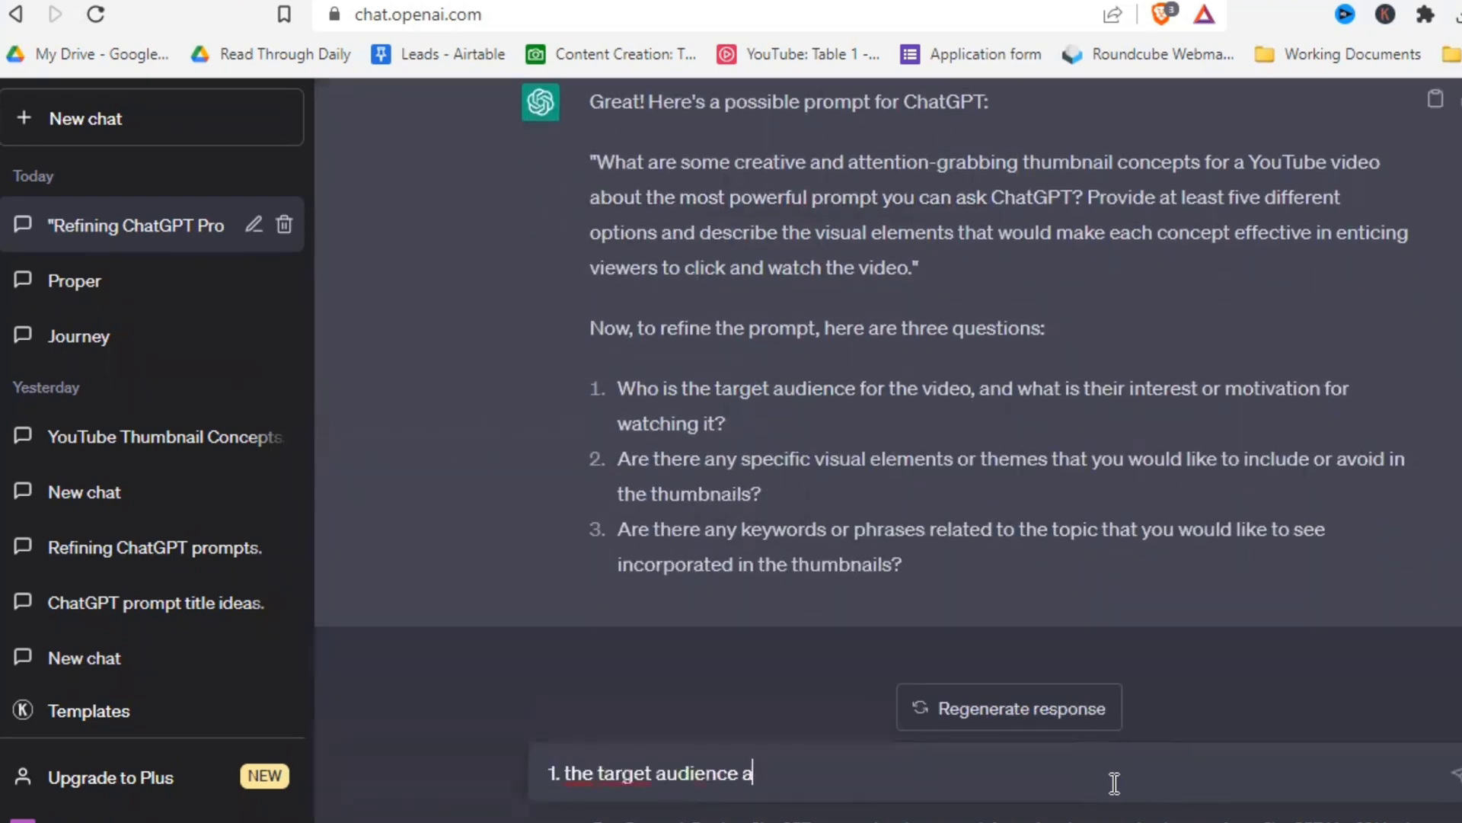
text(re beginners who just started using chatgpt. they are not fully sur)
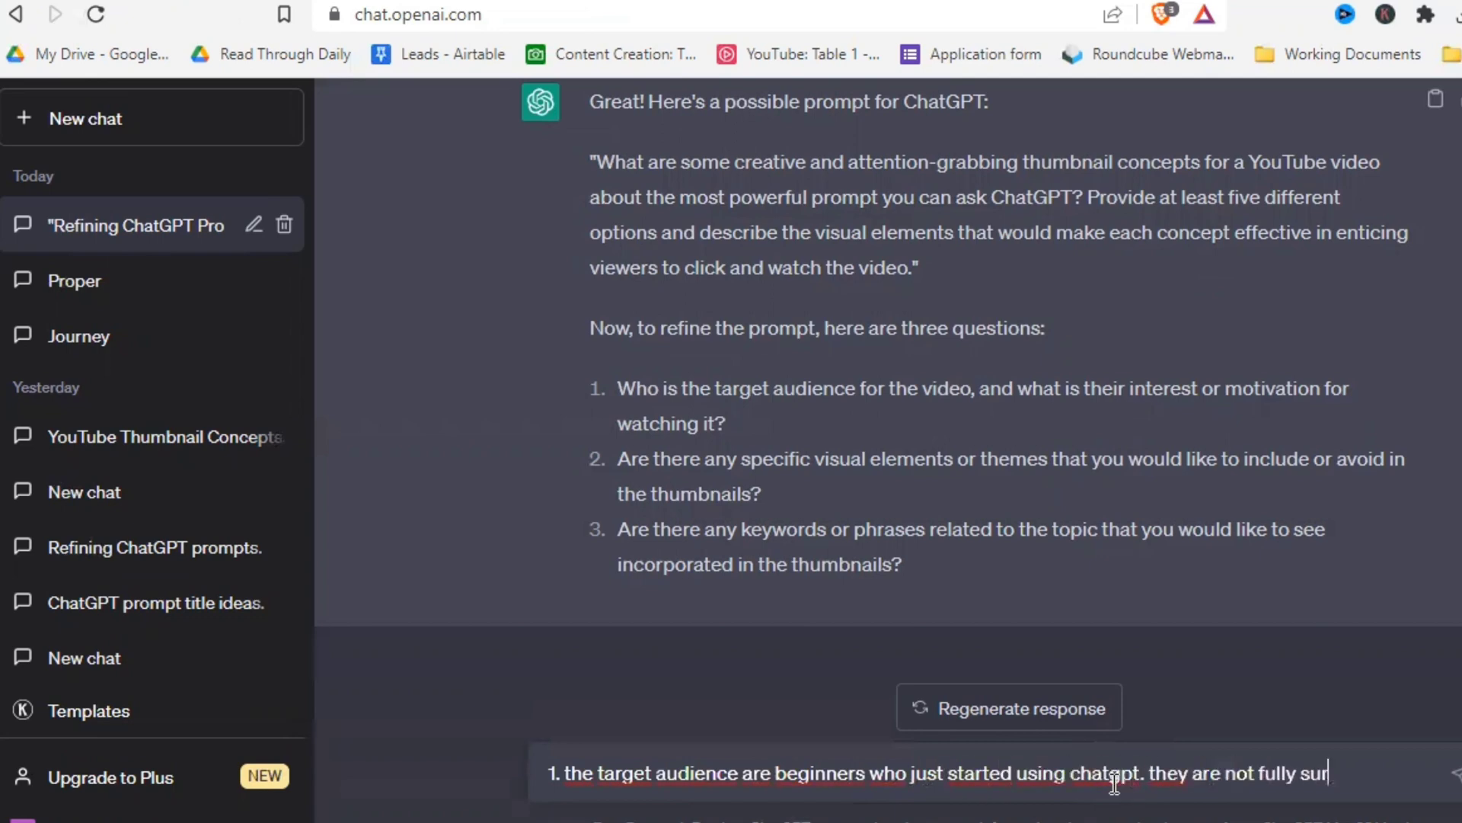
text(e how to use it in the best way possible and are afraid to get left behind)
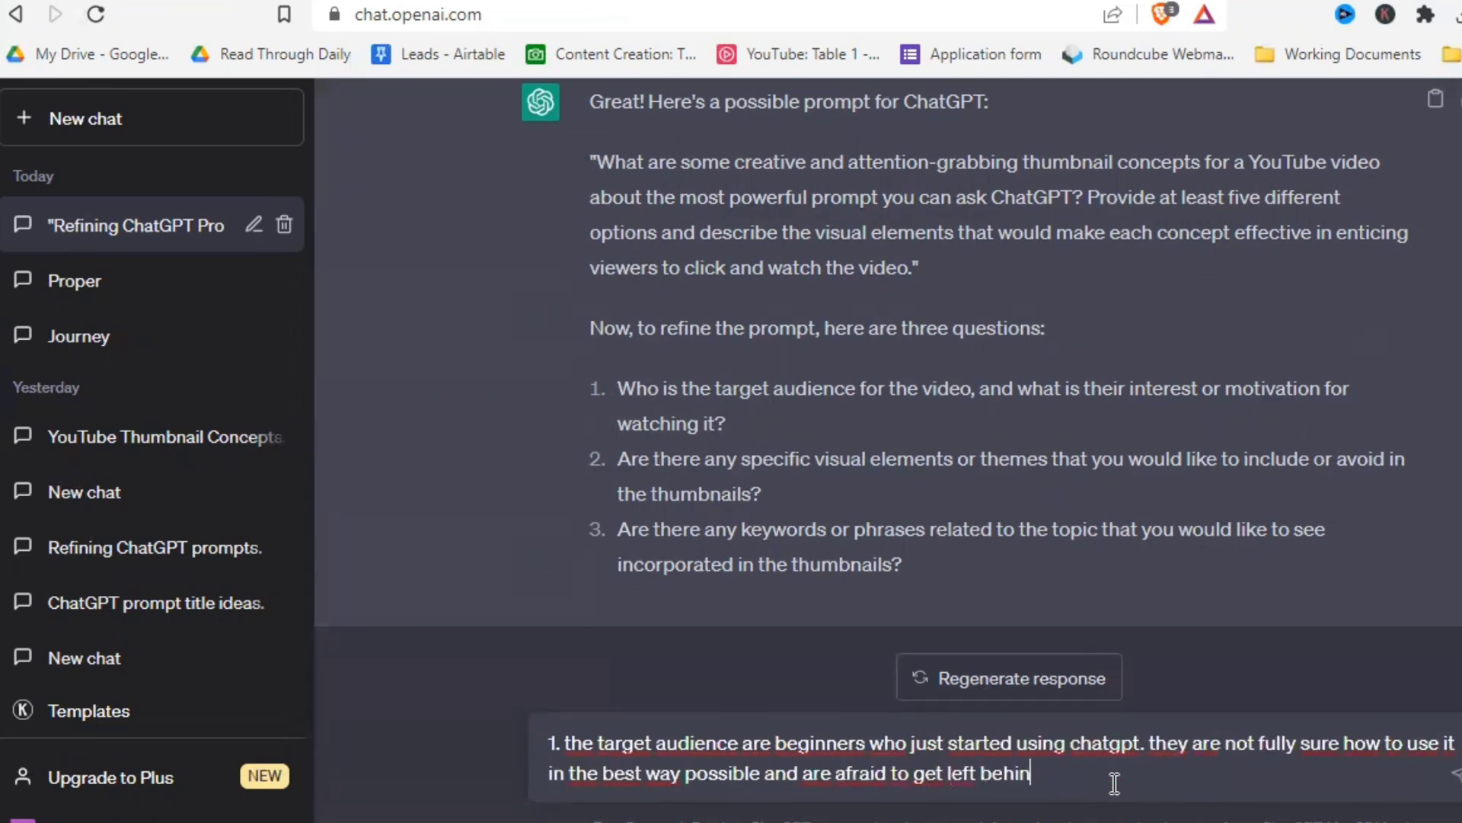
key(shift+Return)
text(2. no)
key(shift+Return)
text(3.)
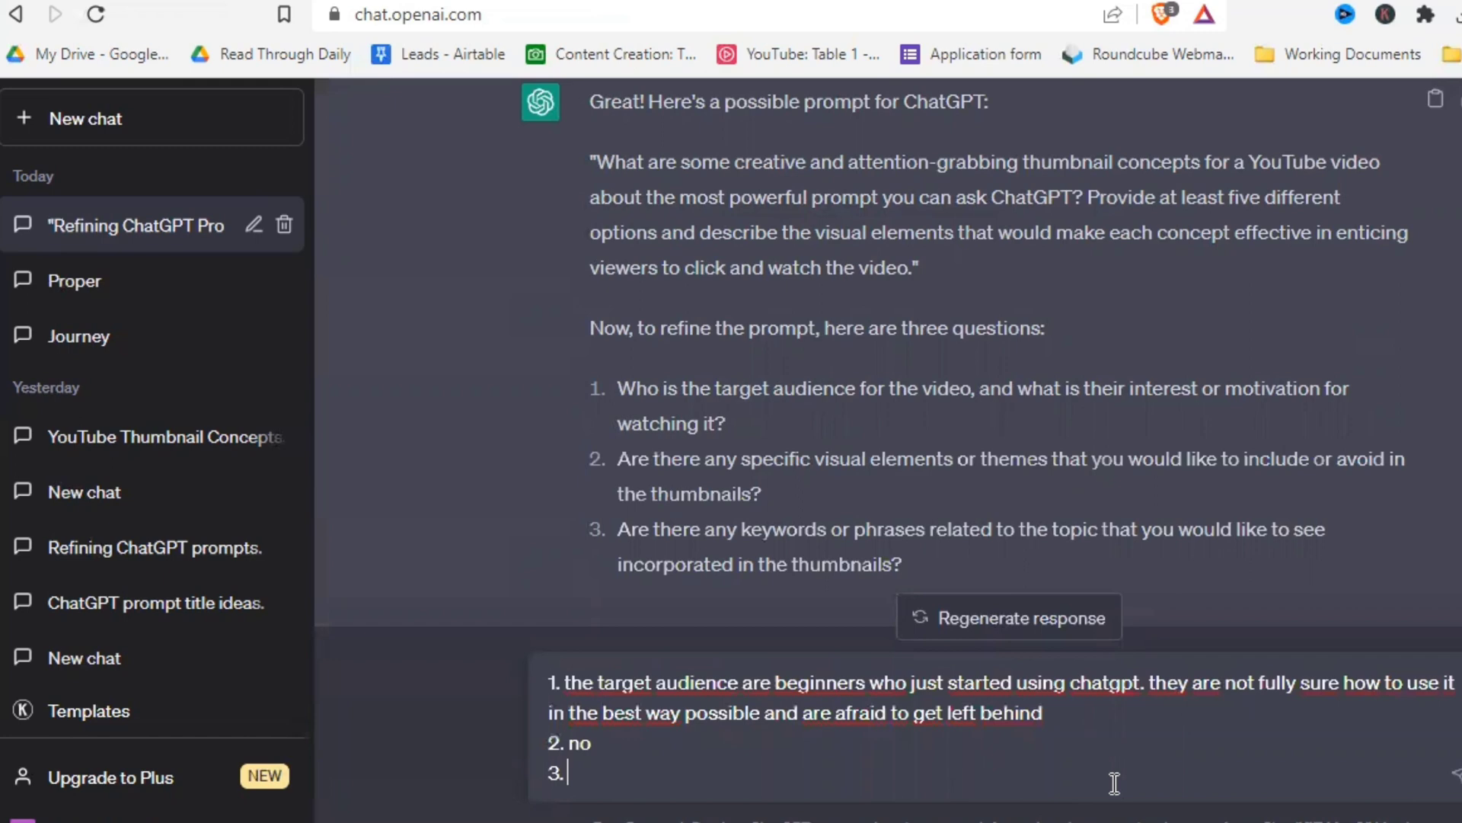
text( no)
key(Return)
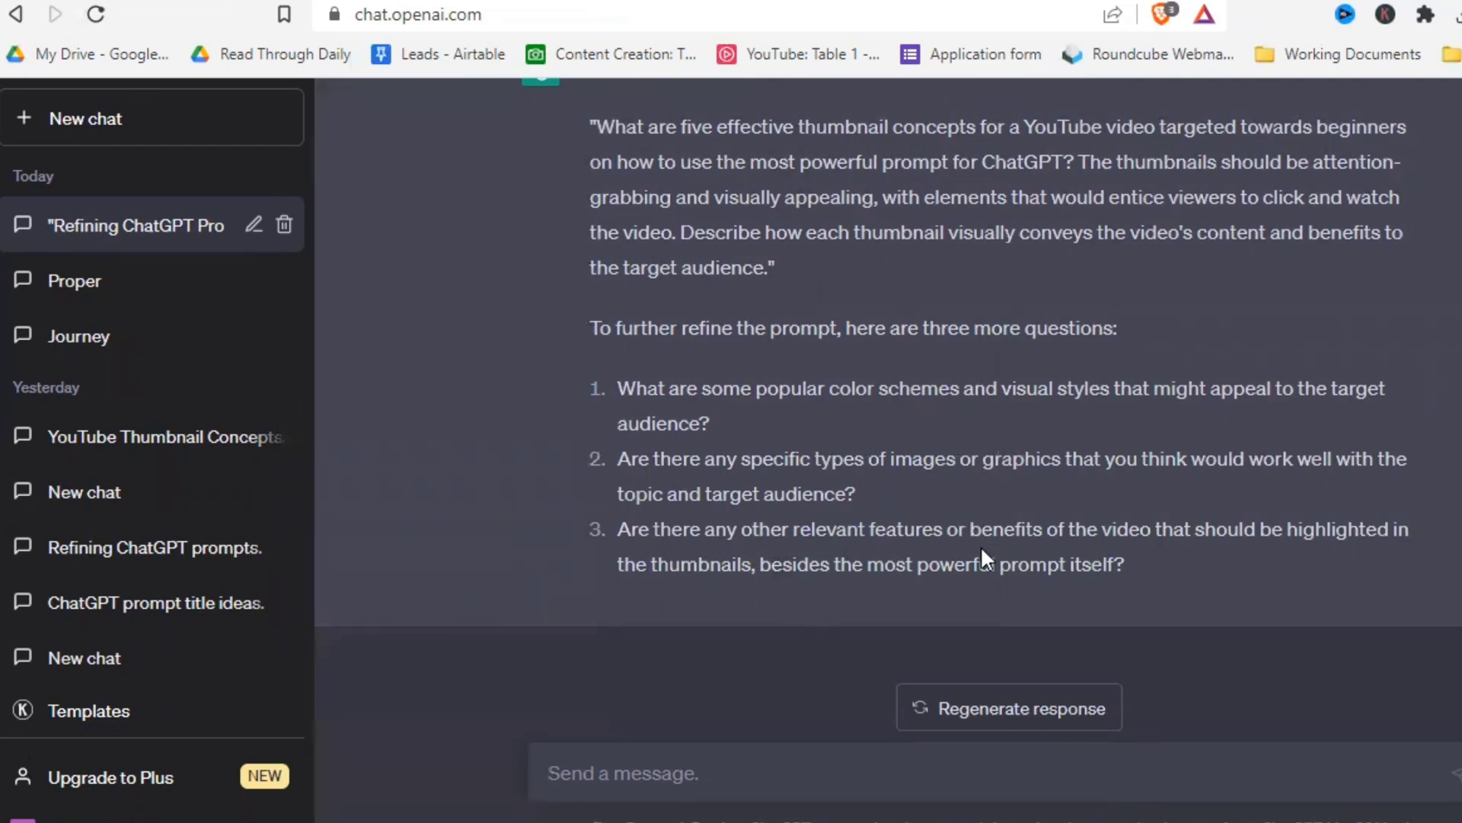
- Copy the refined thumbnail prompt into a new chat and send it
scroll(986, 545, up, 2)
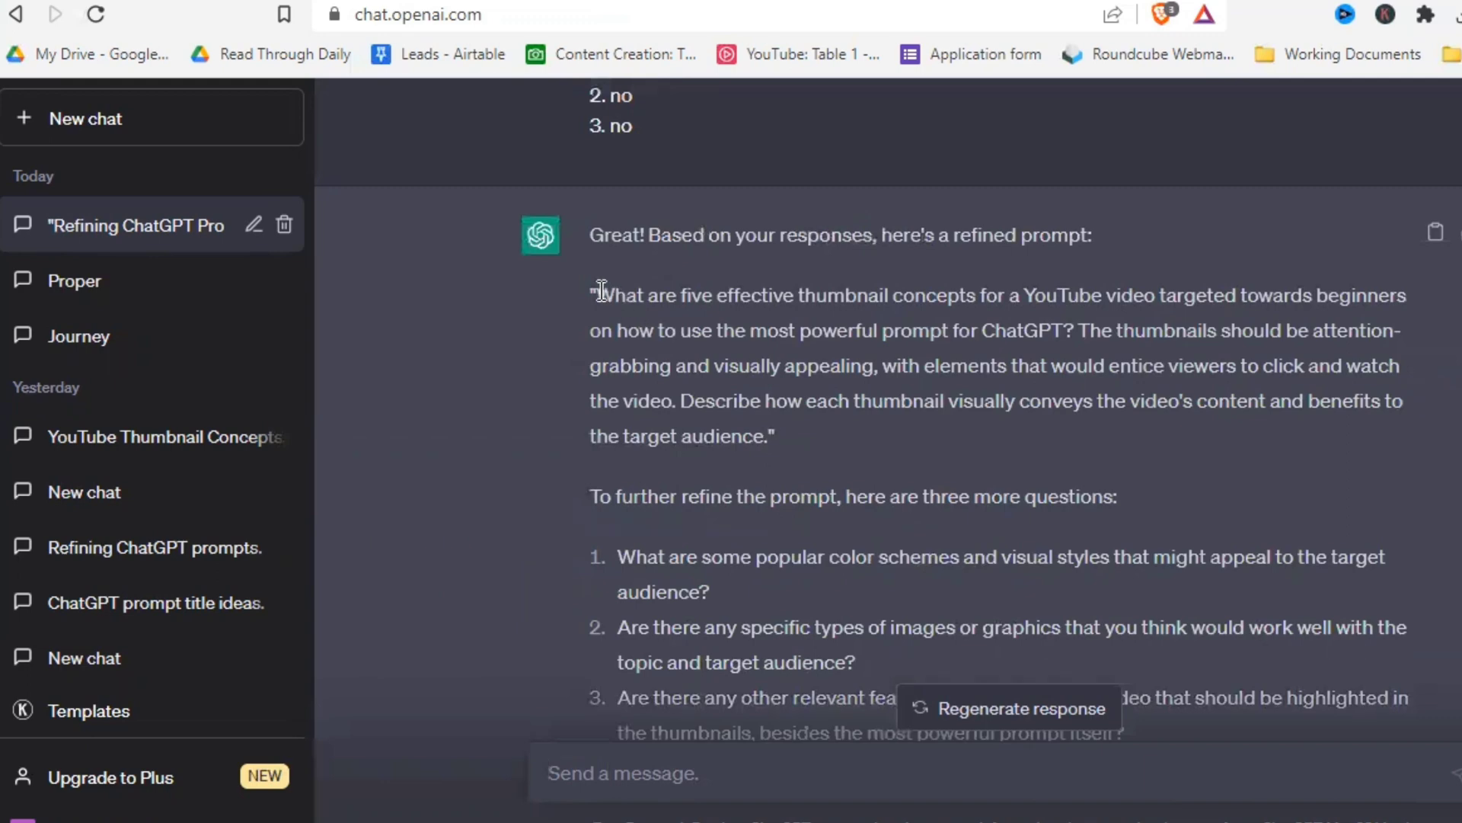
drag(592, 294, 762, 435)
key(ctrl+c)
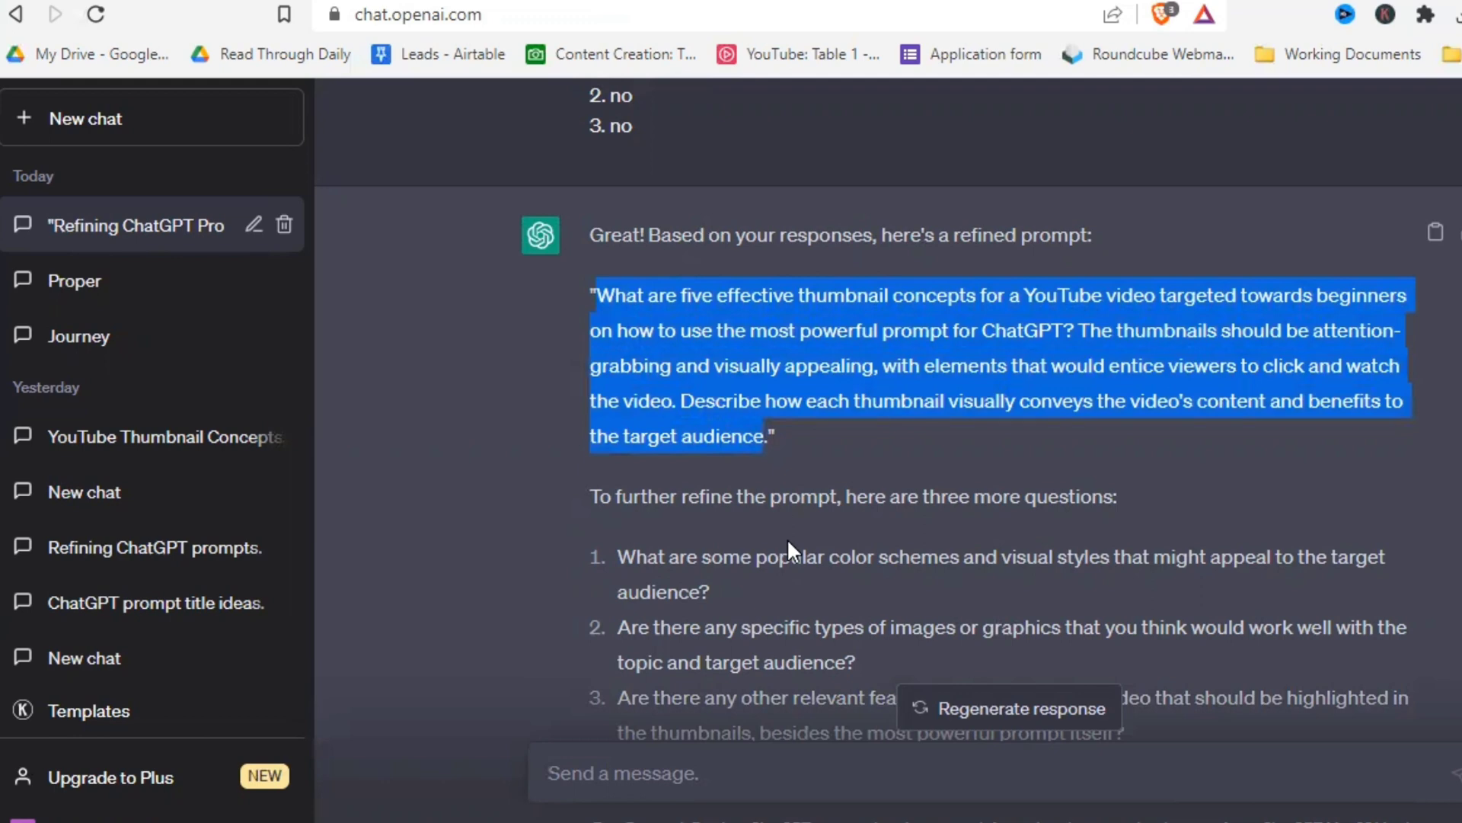
click(234, 134)
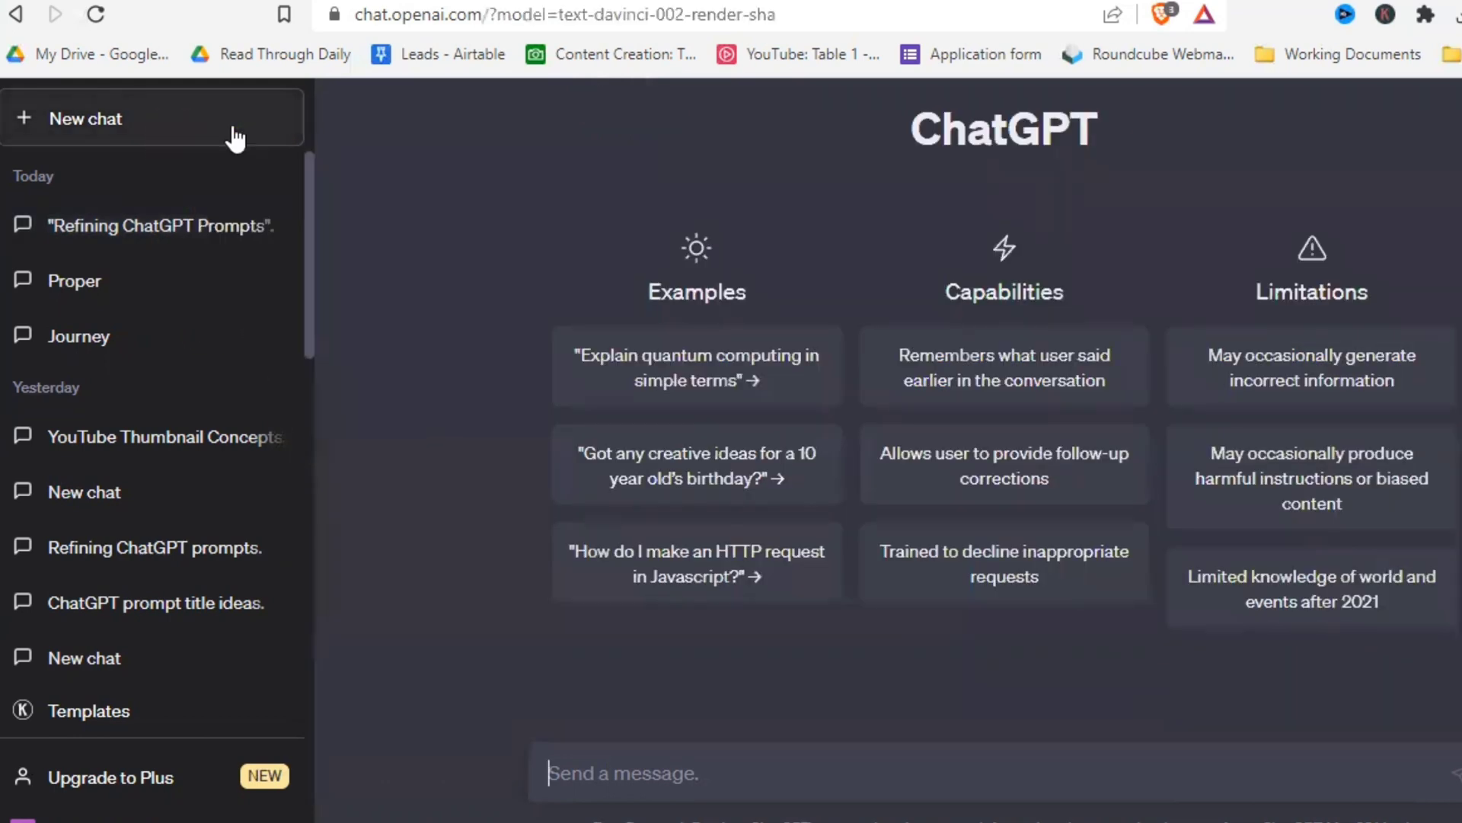
key(ctrl+v)
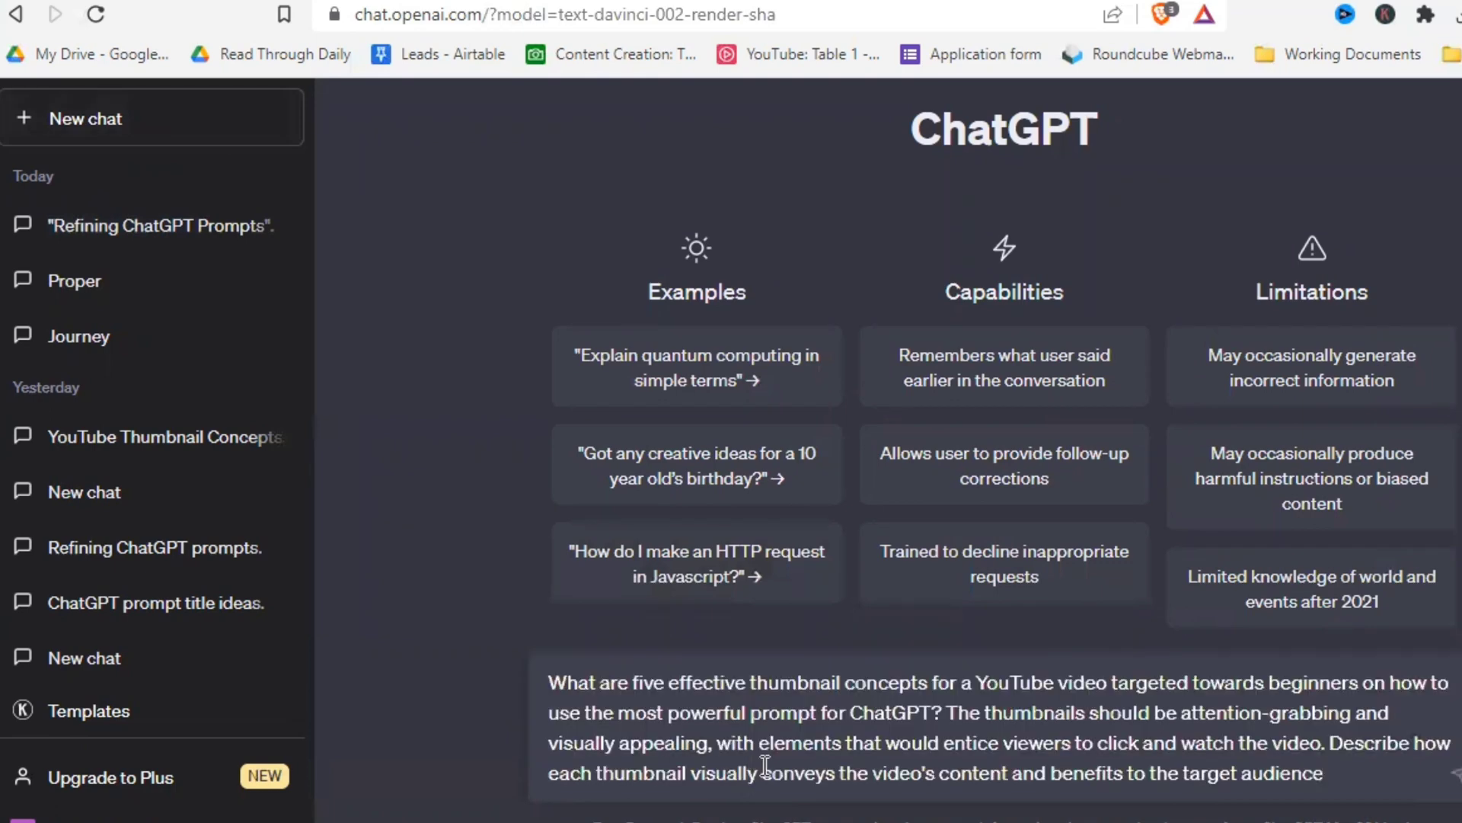
key(Return)
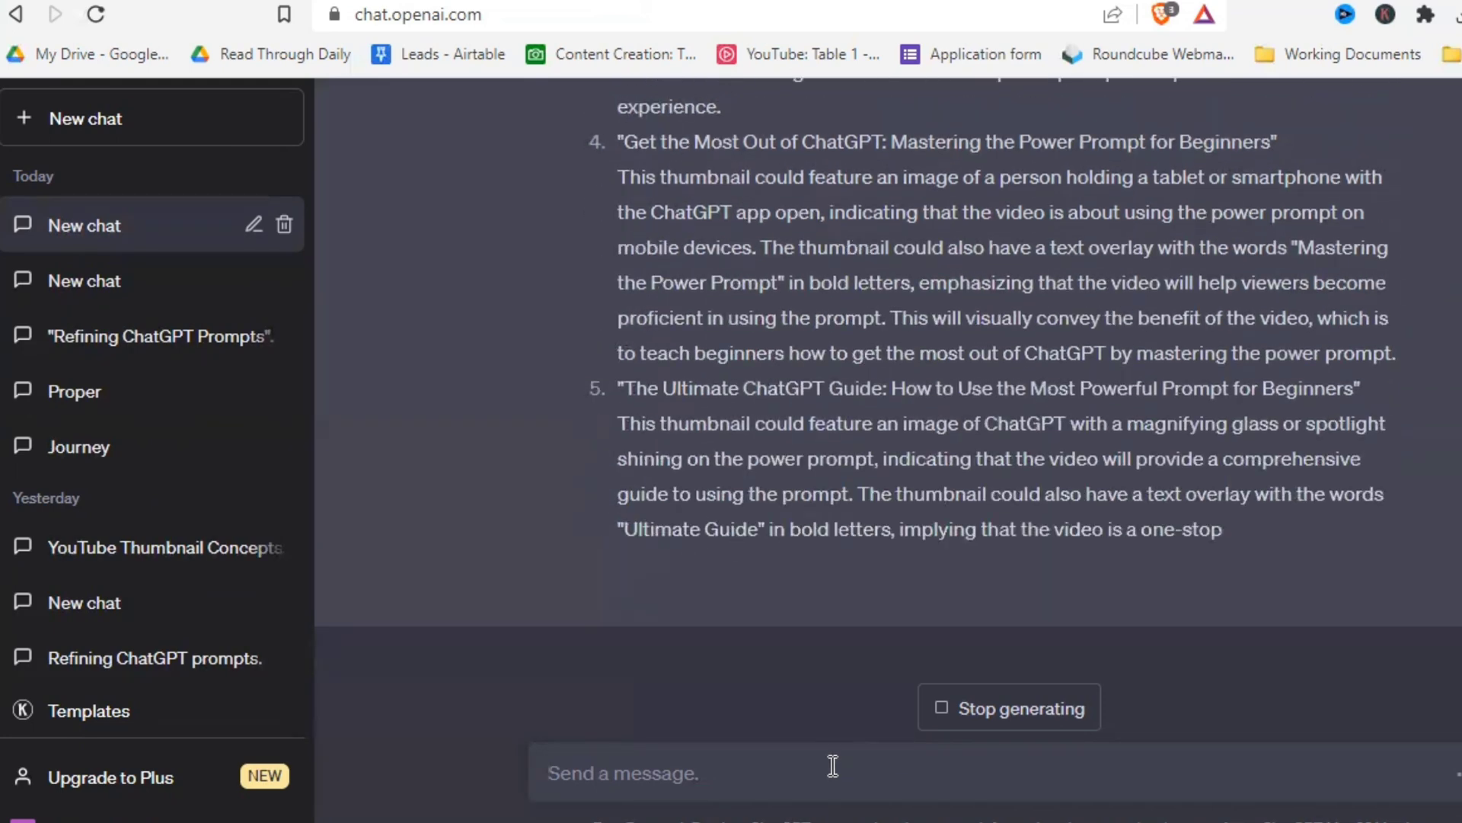
- Ask ChatGPT to 'give me 5 more' thumbnail concepts
scroll(1187, 578, up, 15)
scroll(1187, 587, down, 15)
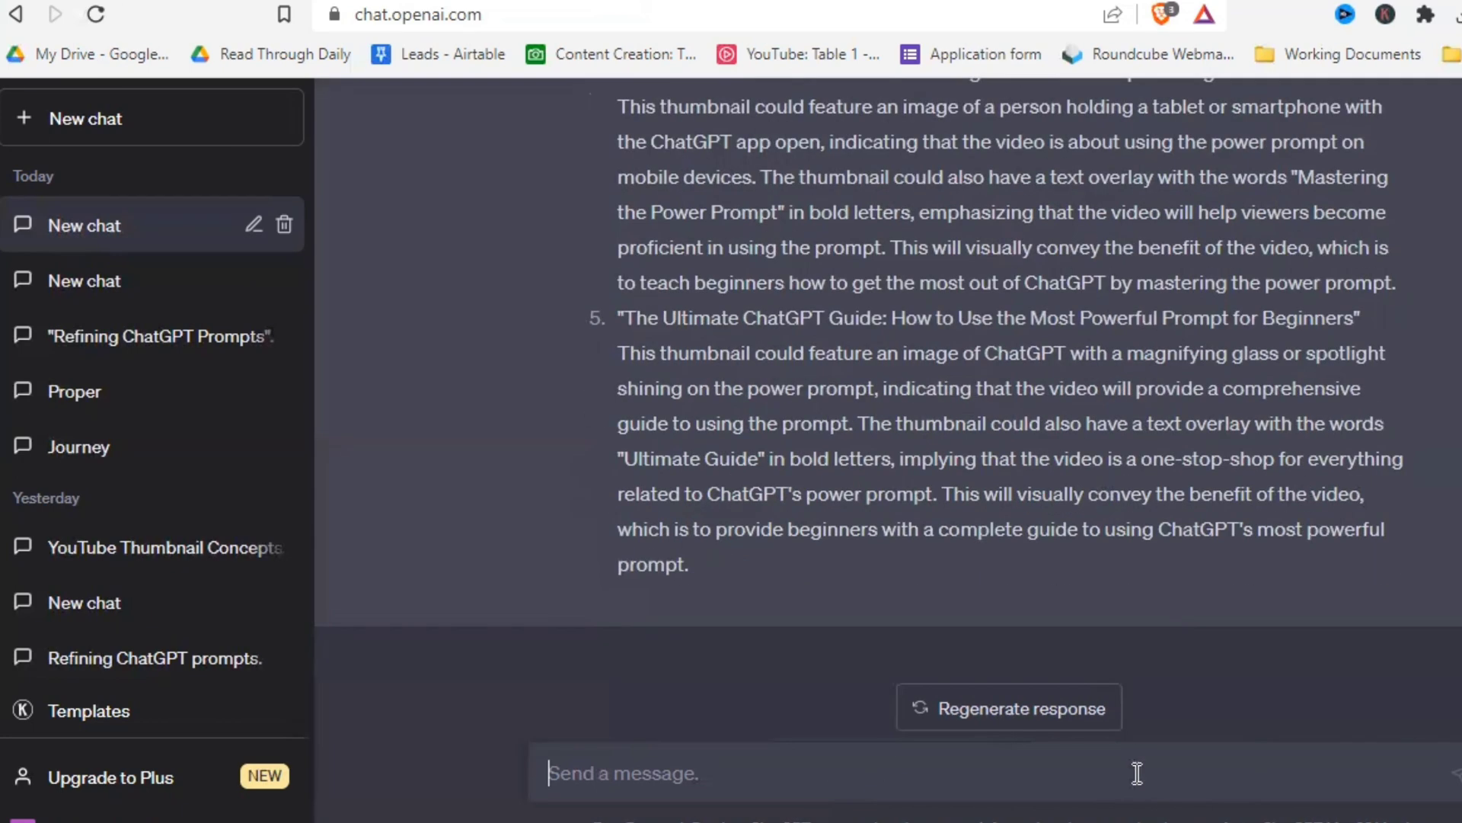
text(give)
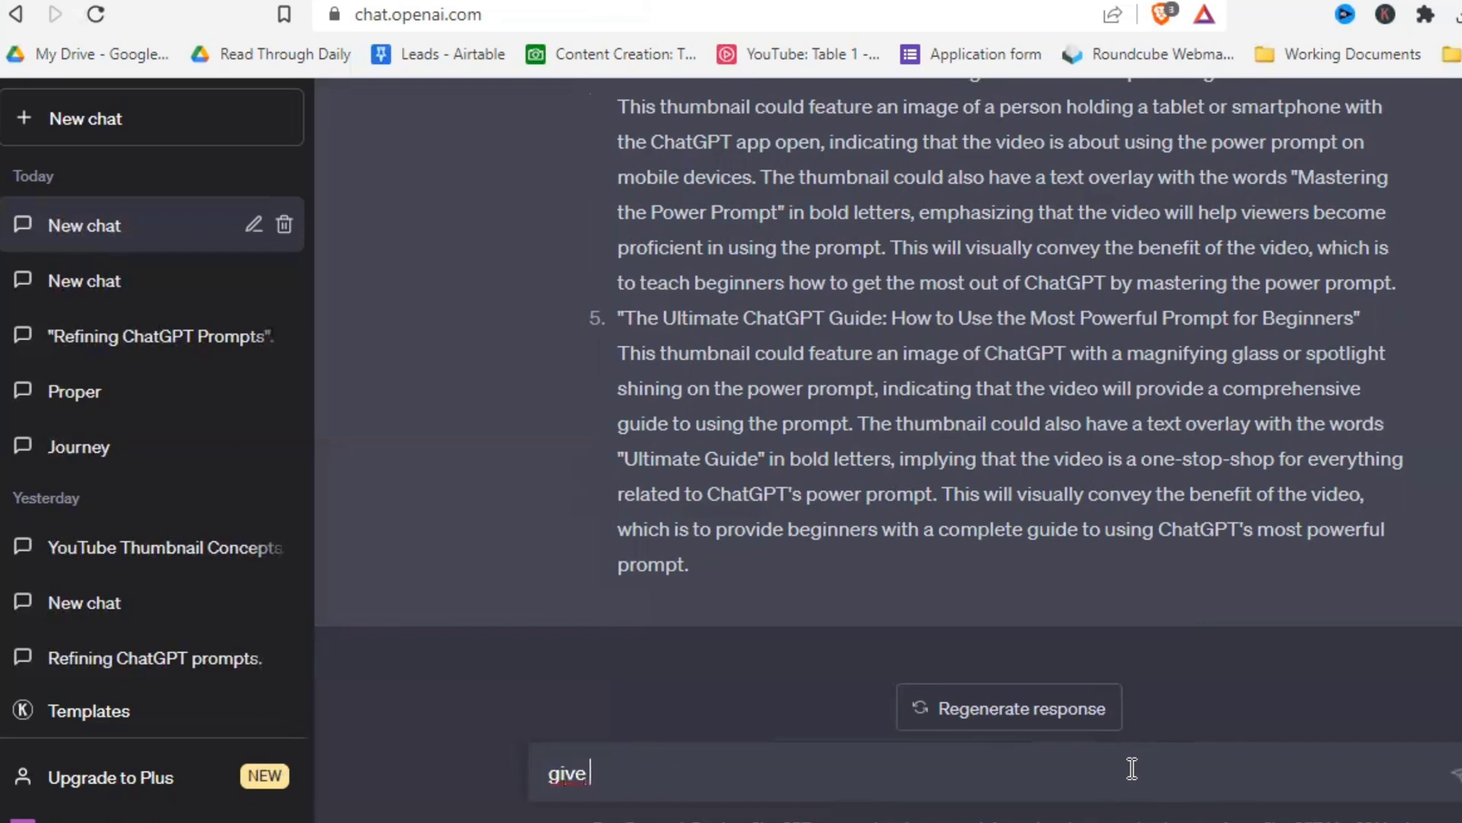
text( me 5 more)
key(Return)
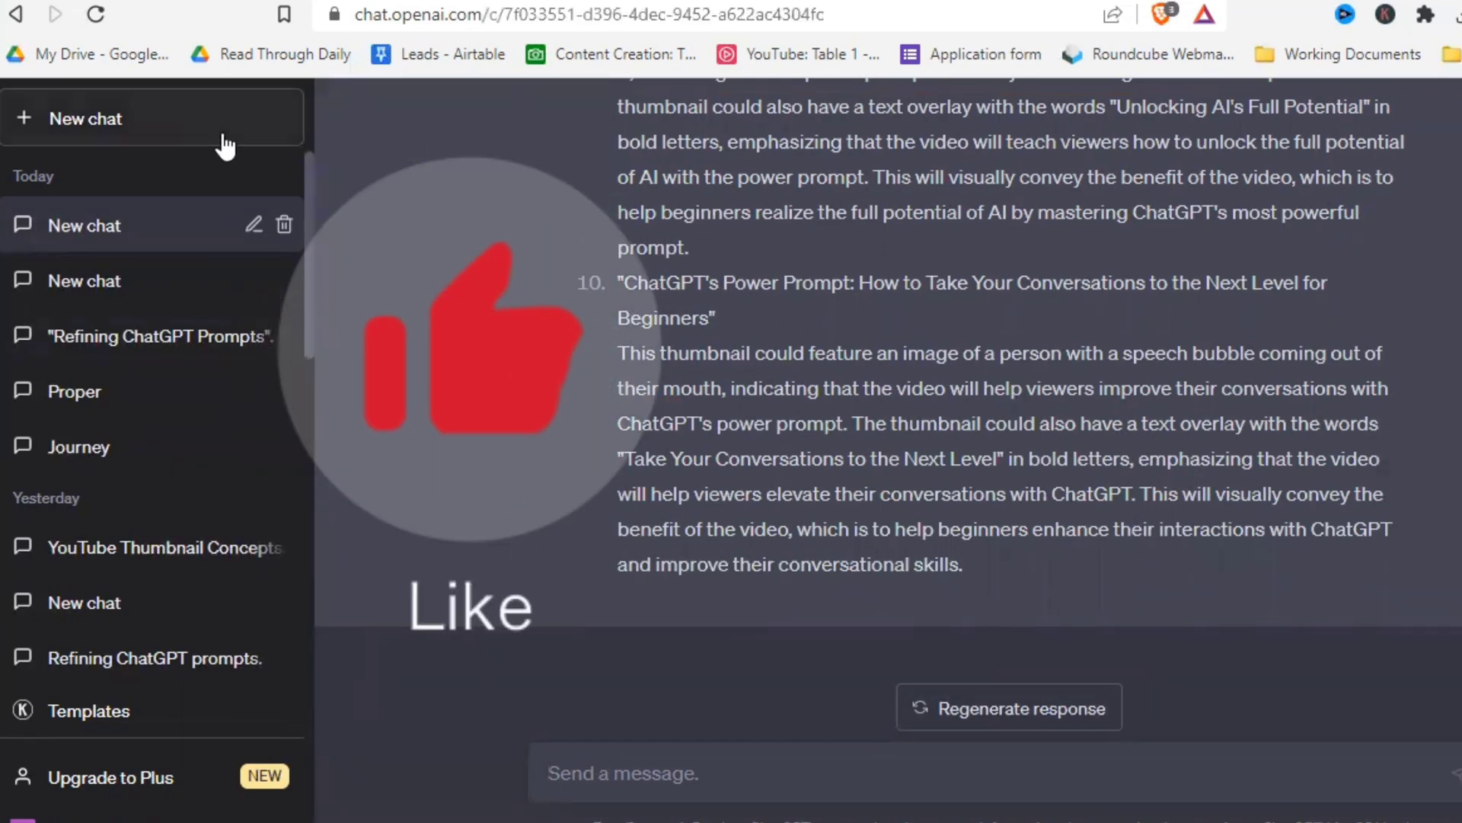
- Paste and send the prompt-refining assistant instructions in a new chat
click(222, 140)
text(act as a personal assistant to come up with the best chatgpt prompt for my quesion. We will work together to create the best prompt that will give me the absolute best answer that chatgpt can provide. for that, I am going to tell you the topic I want a prompt for. You will come up with the best possible prompt I could ask chatgpt and also ask me three questions to further refine the prompt and make it better. I will answer the questions, and you will go through the same process of giving me the refined prompt and asking me three new questions to refine it even more. This process will keep going until I am satisfied. Do you understand?)
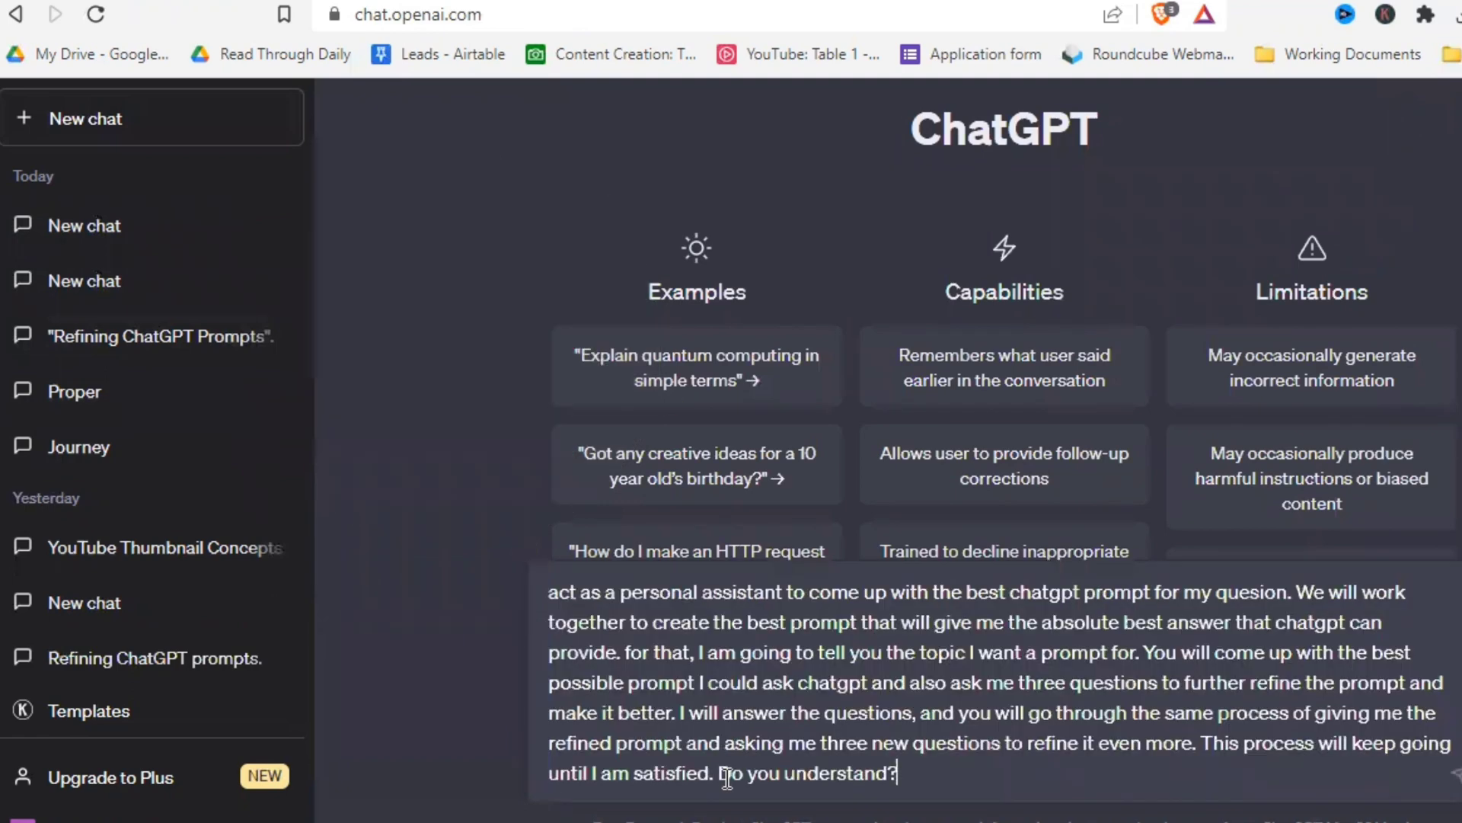
key(Return)
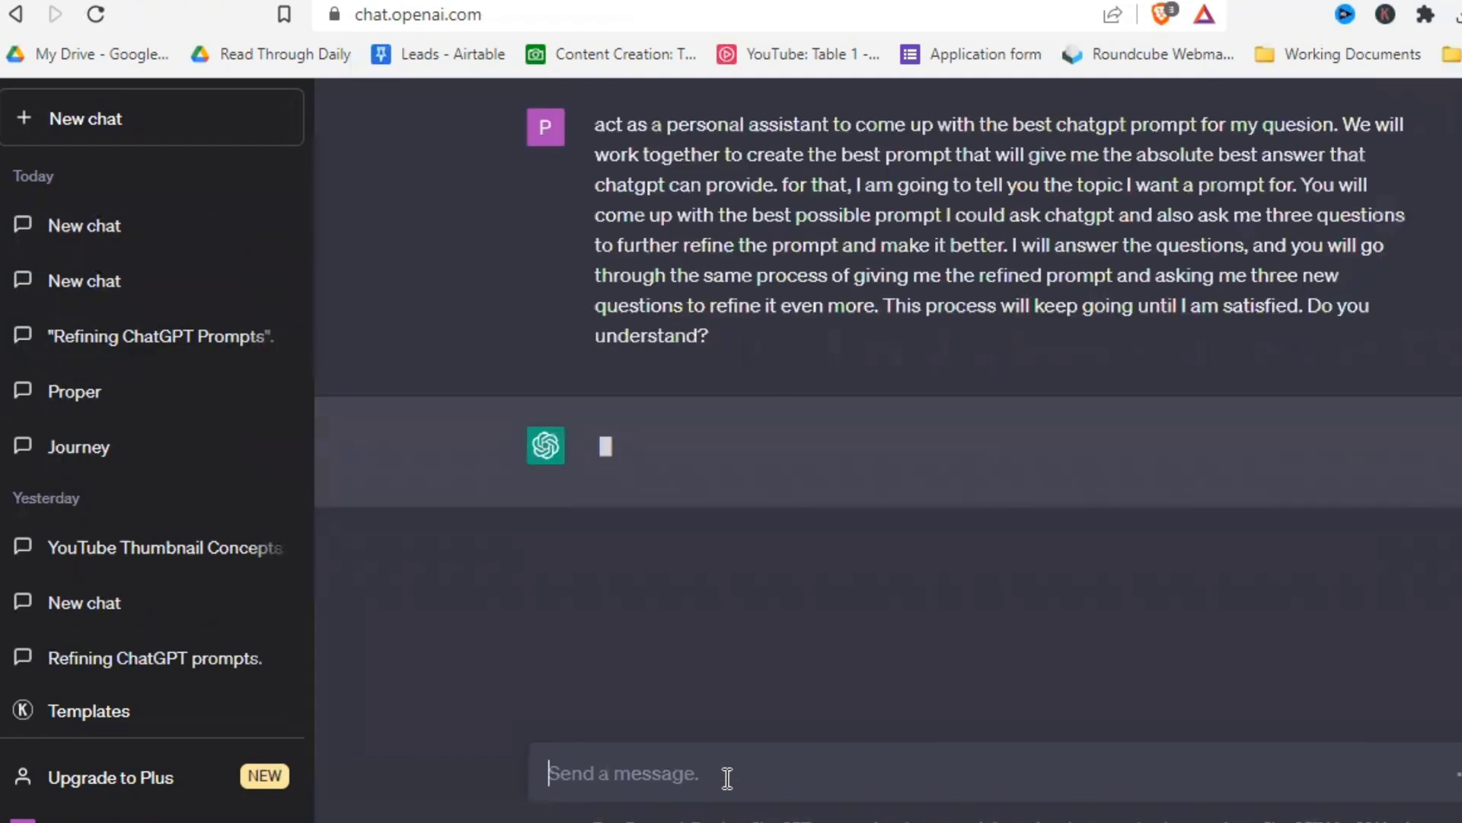
- Request a prompt for becoming financially independent and start answering: no capital to invest
text(I want a prompt to help me develop)
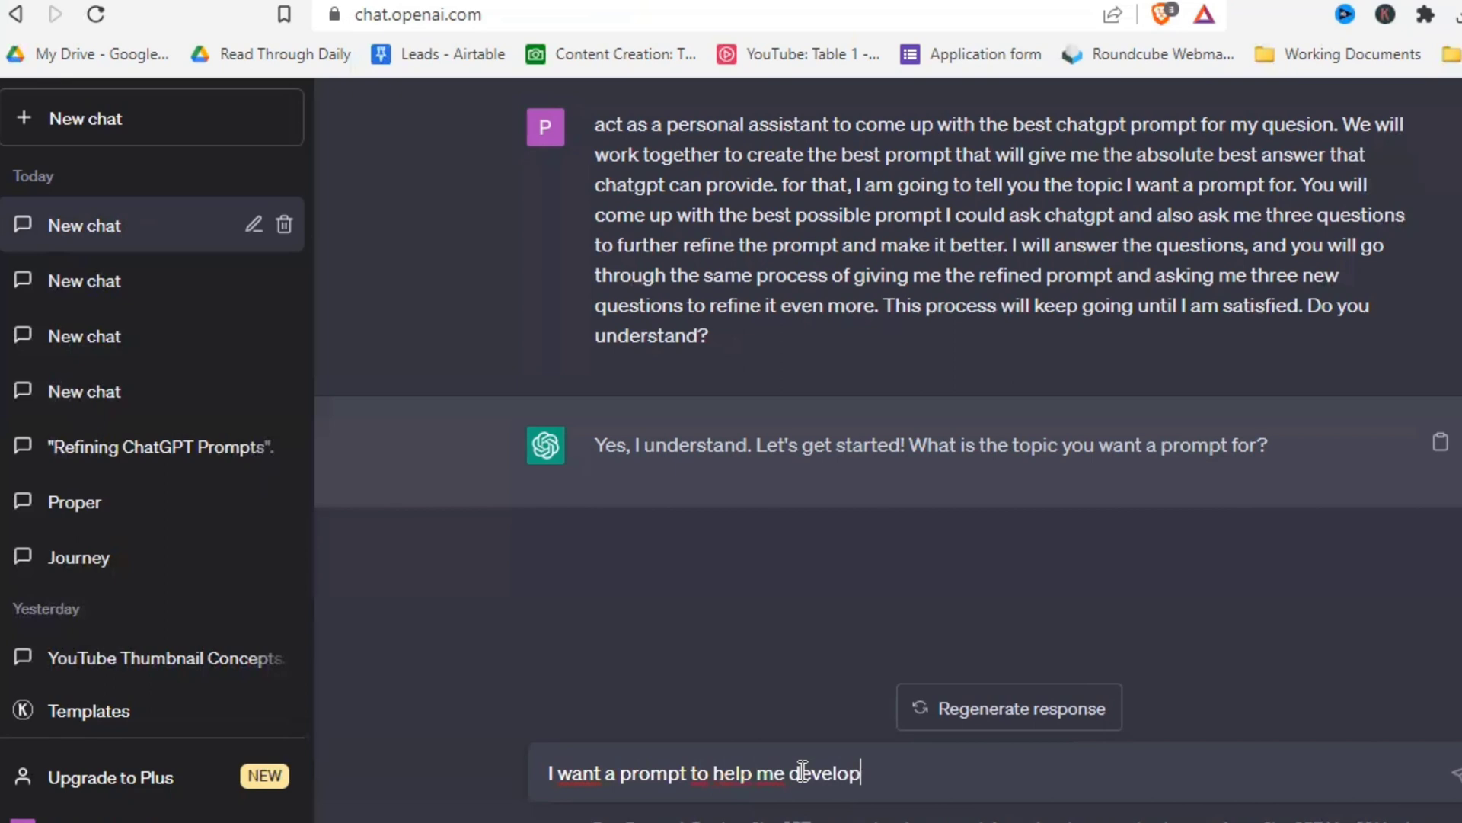
text( a strategy to become financially independent)
key(Return)
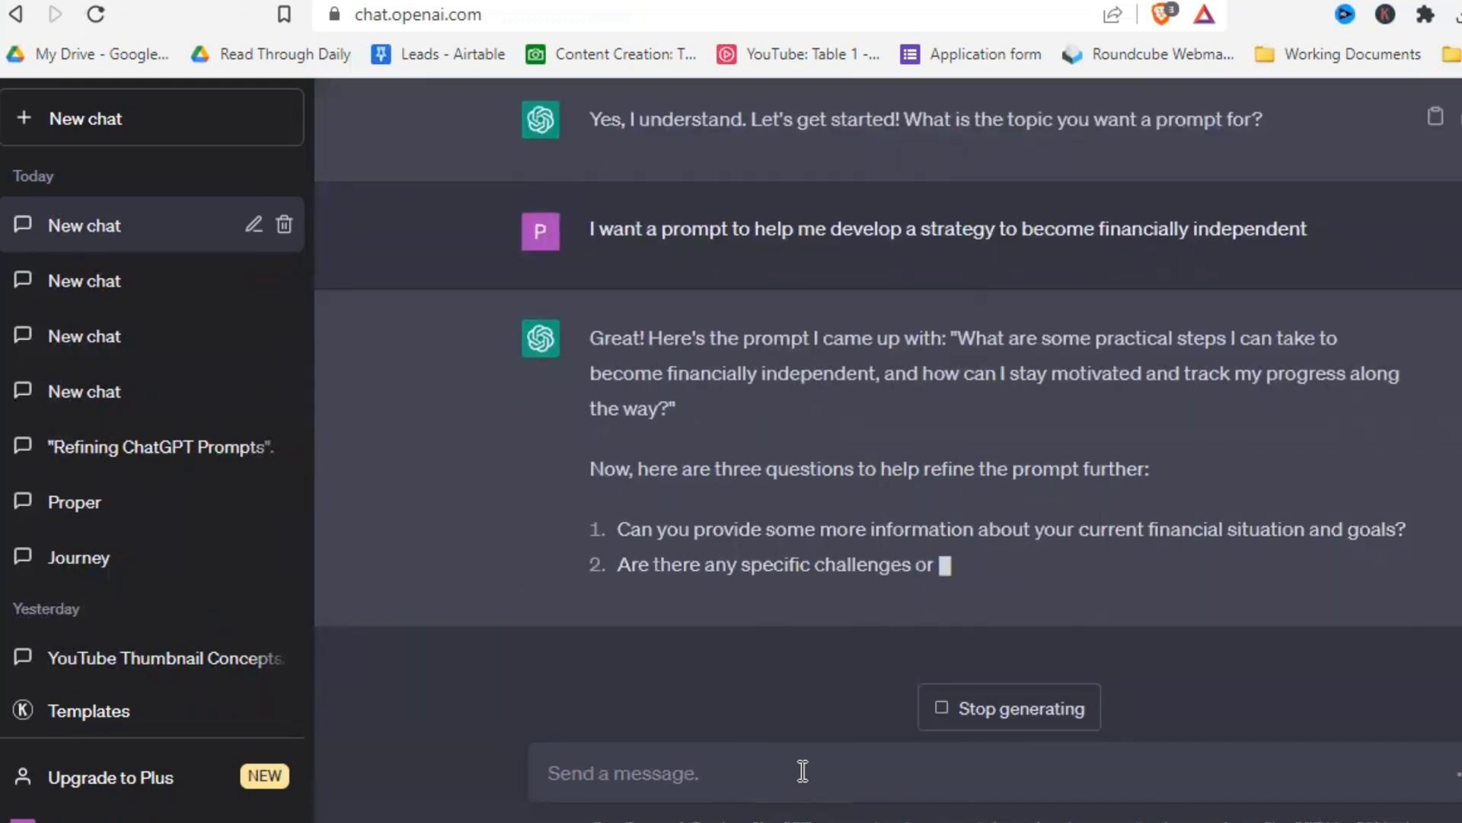
text(1)
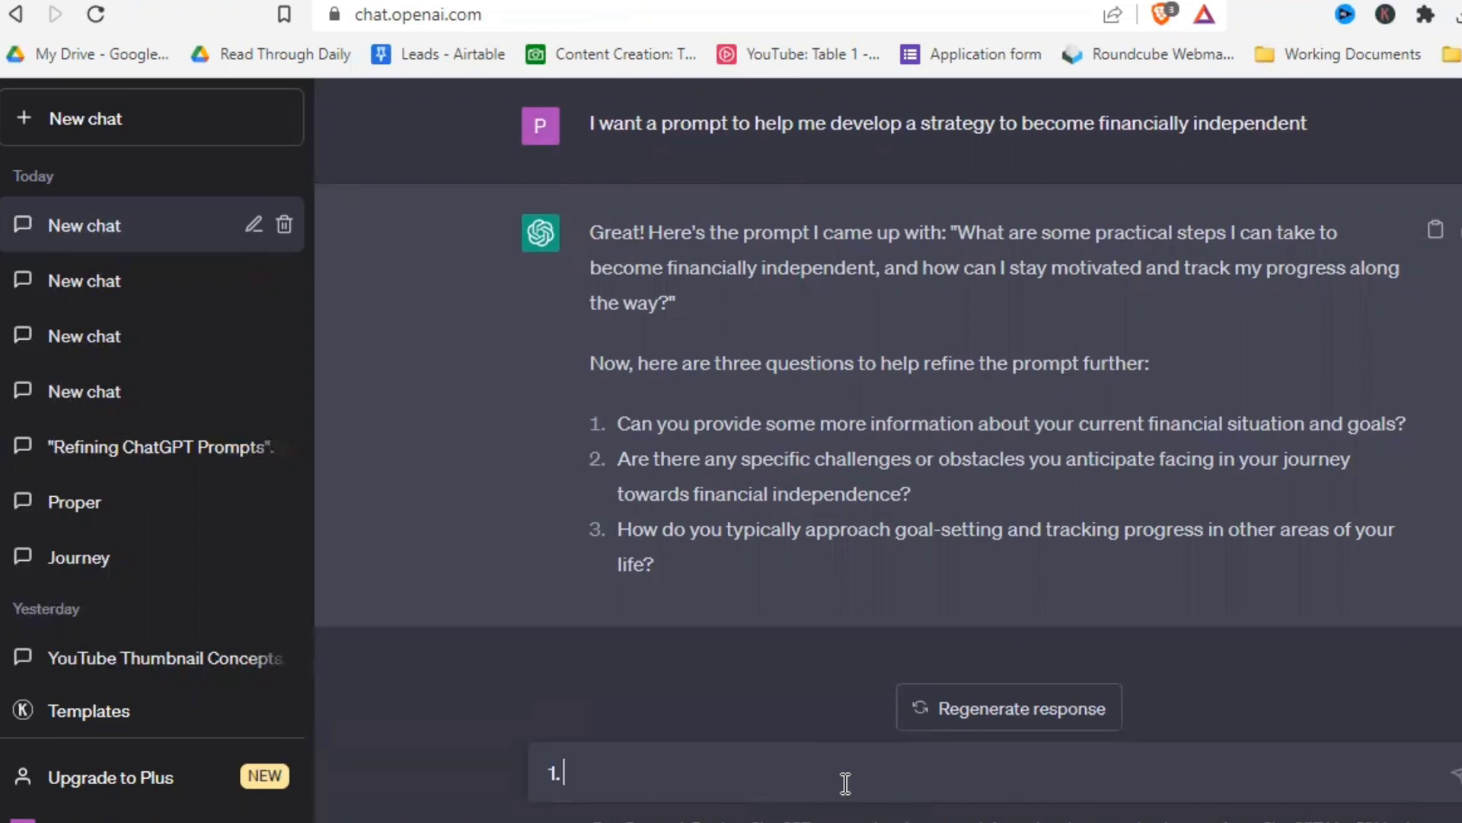
text(. i don't have any capital to invest into something as of now)
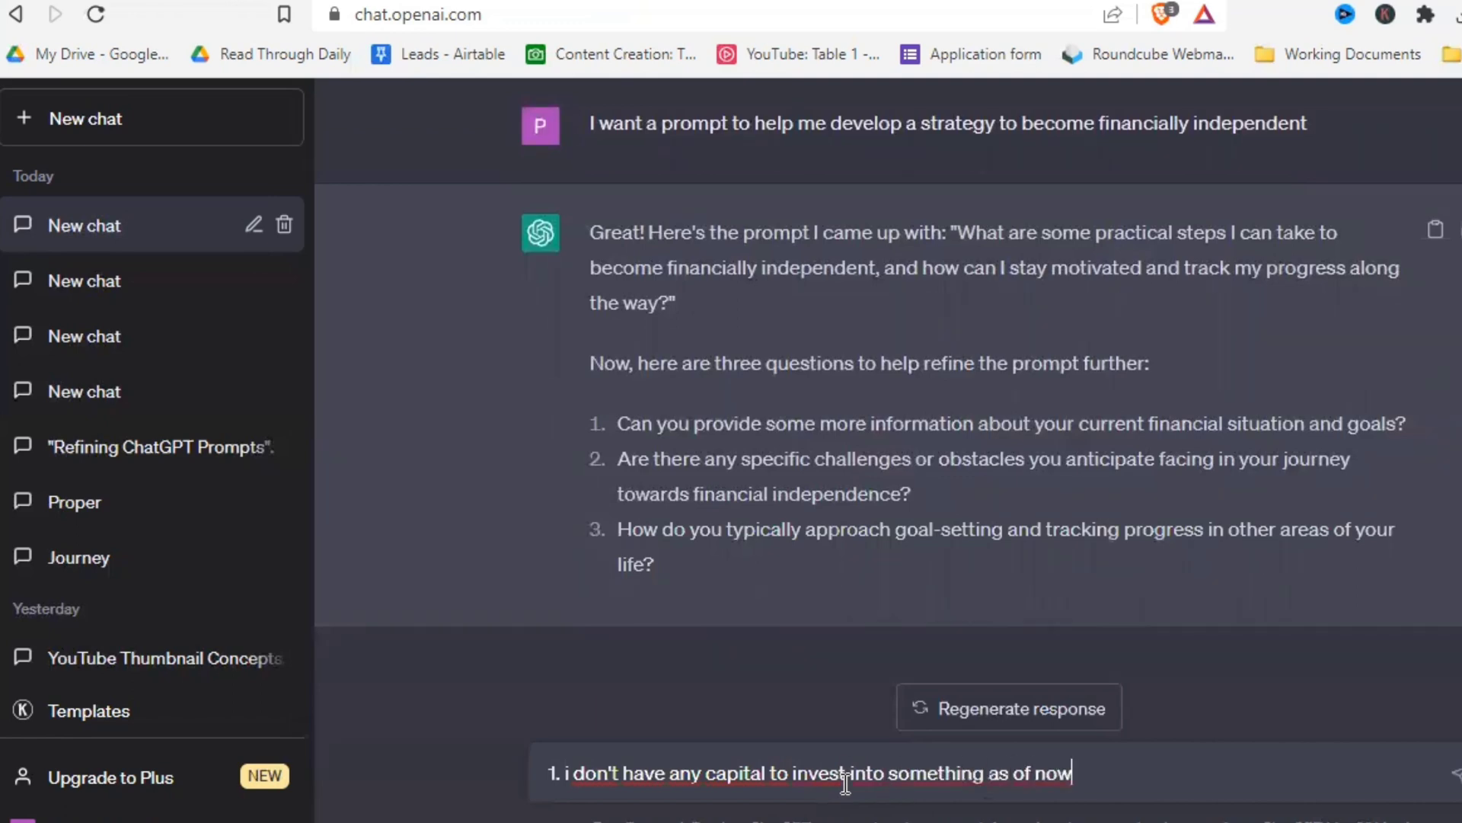
- Finish the first answers: work online for mostly passive long-run income, then send them
key(shift+Return)
text(2)
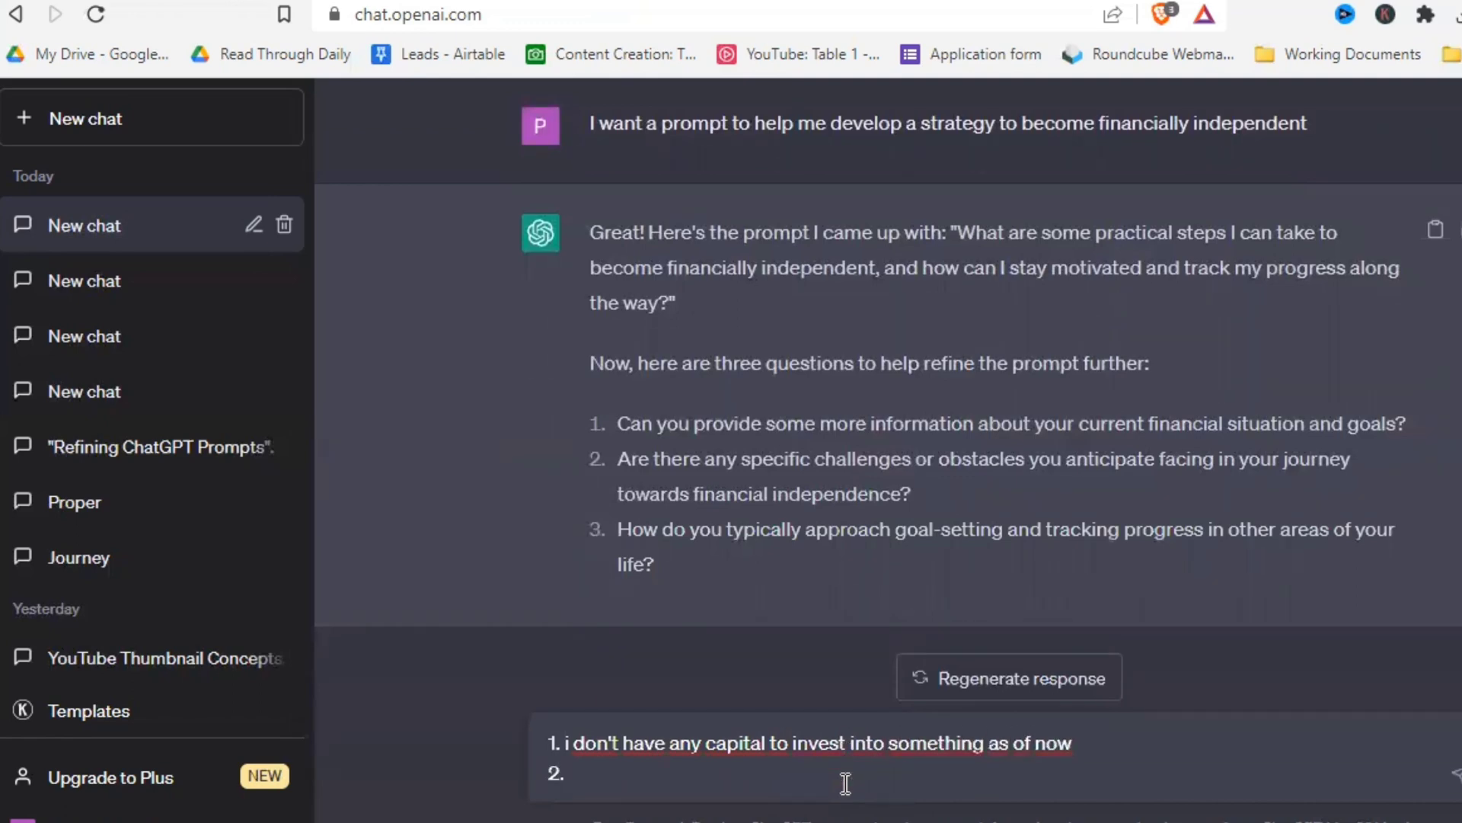
text(. I want to work onl)
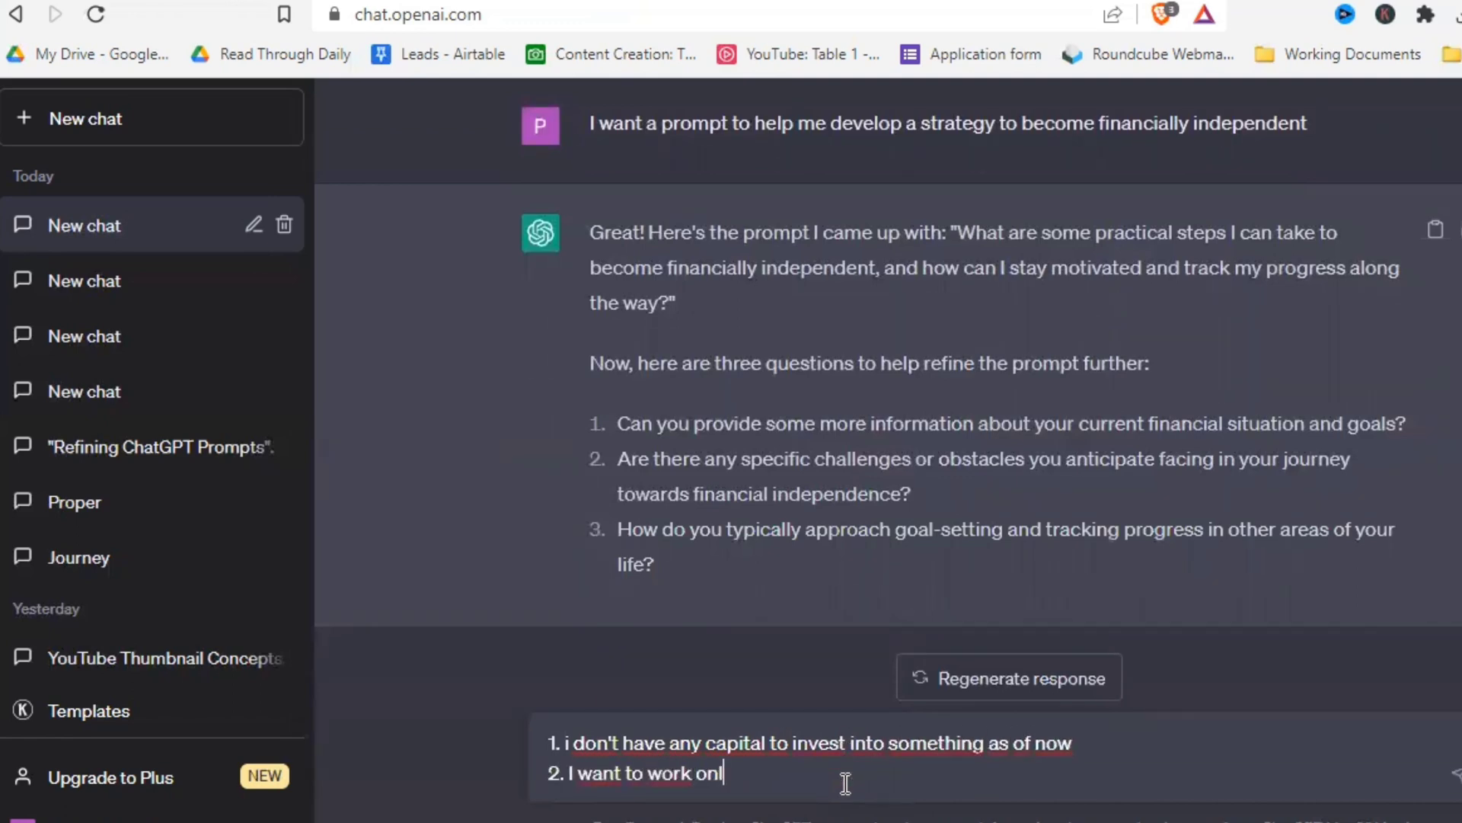
text(ine and create mostly passive income in the longrun)
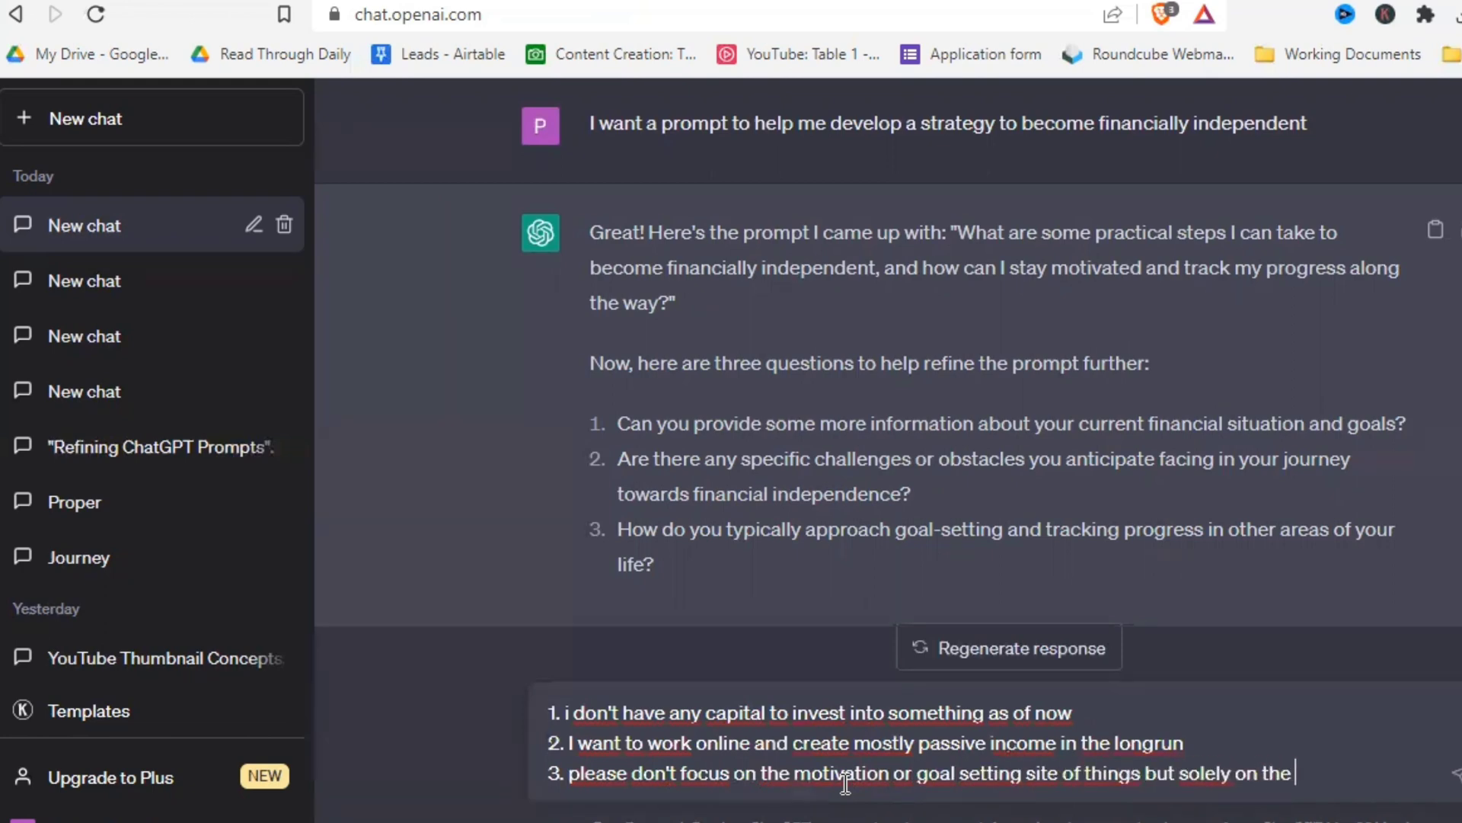
text(gies to accumulate more money)
key(Return)
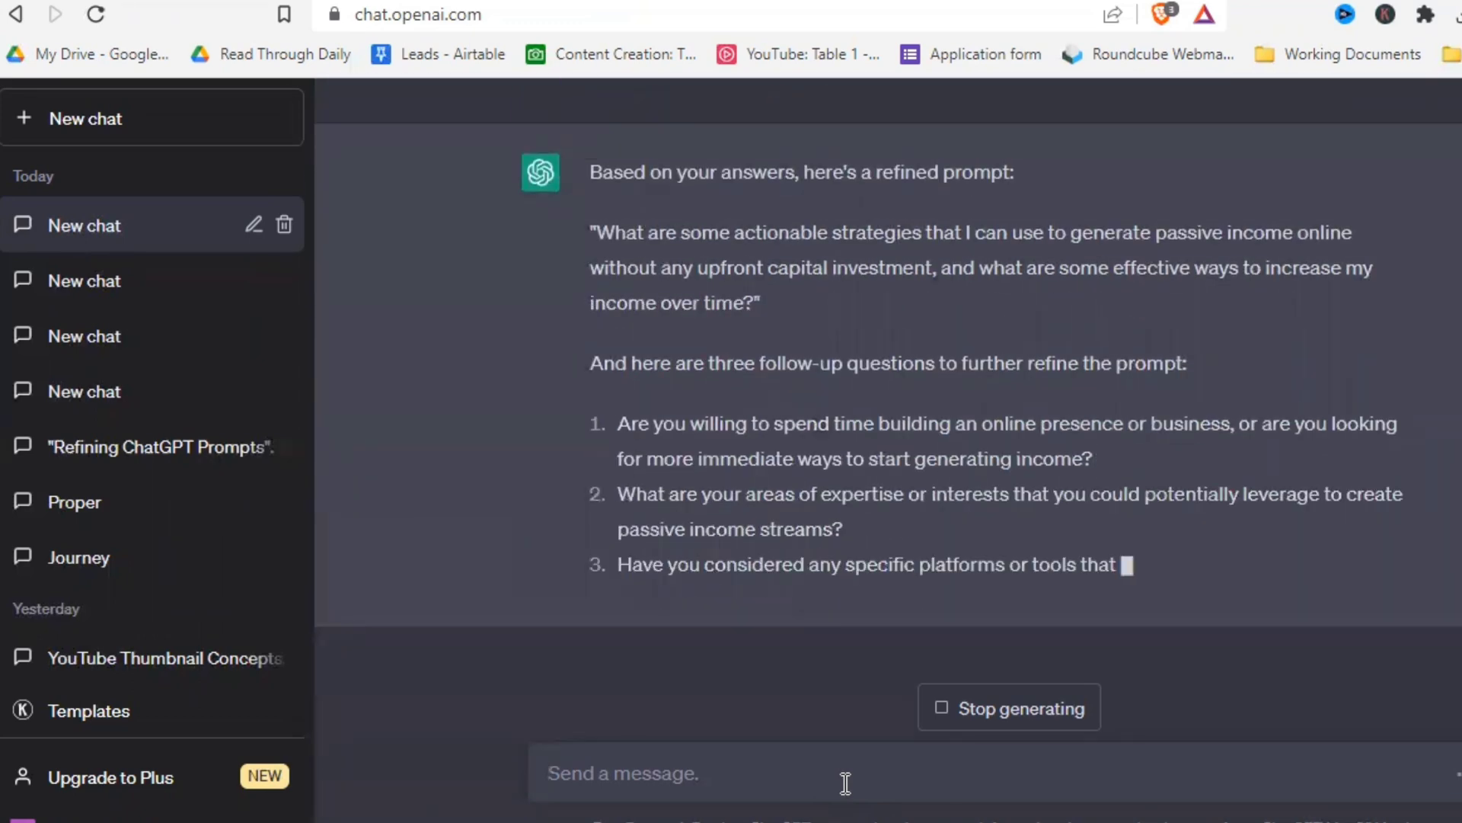
- Answer the next round: both time and some immediate income, mental health and personal development, open to effective ways
text(1. Both.I am definitely willing to spend time but I also would like to have some immediate income)
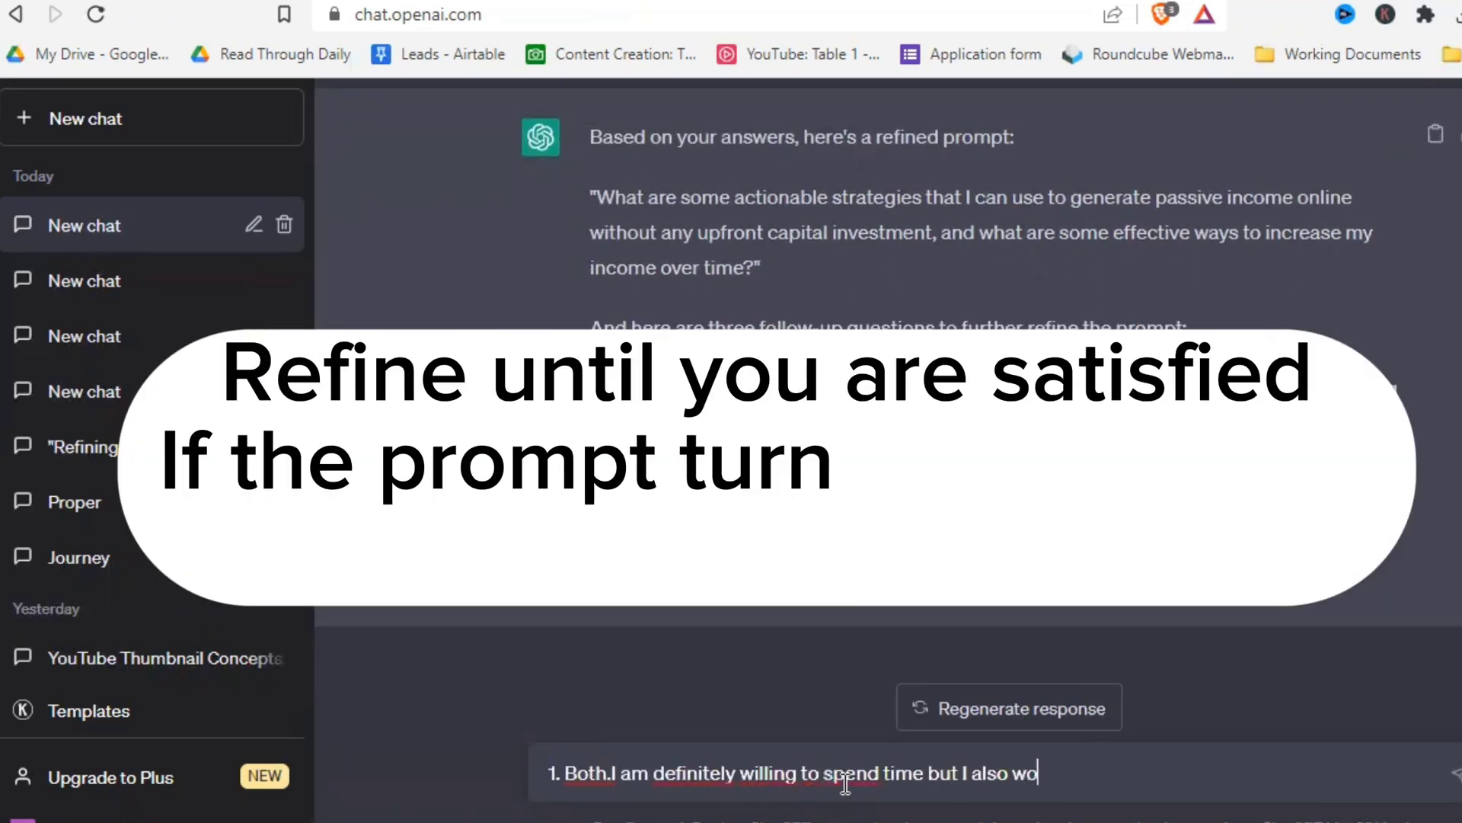
key(shift+Return)
text(2. mental health and personal development)
key(shift+Return)
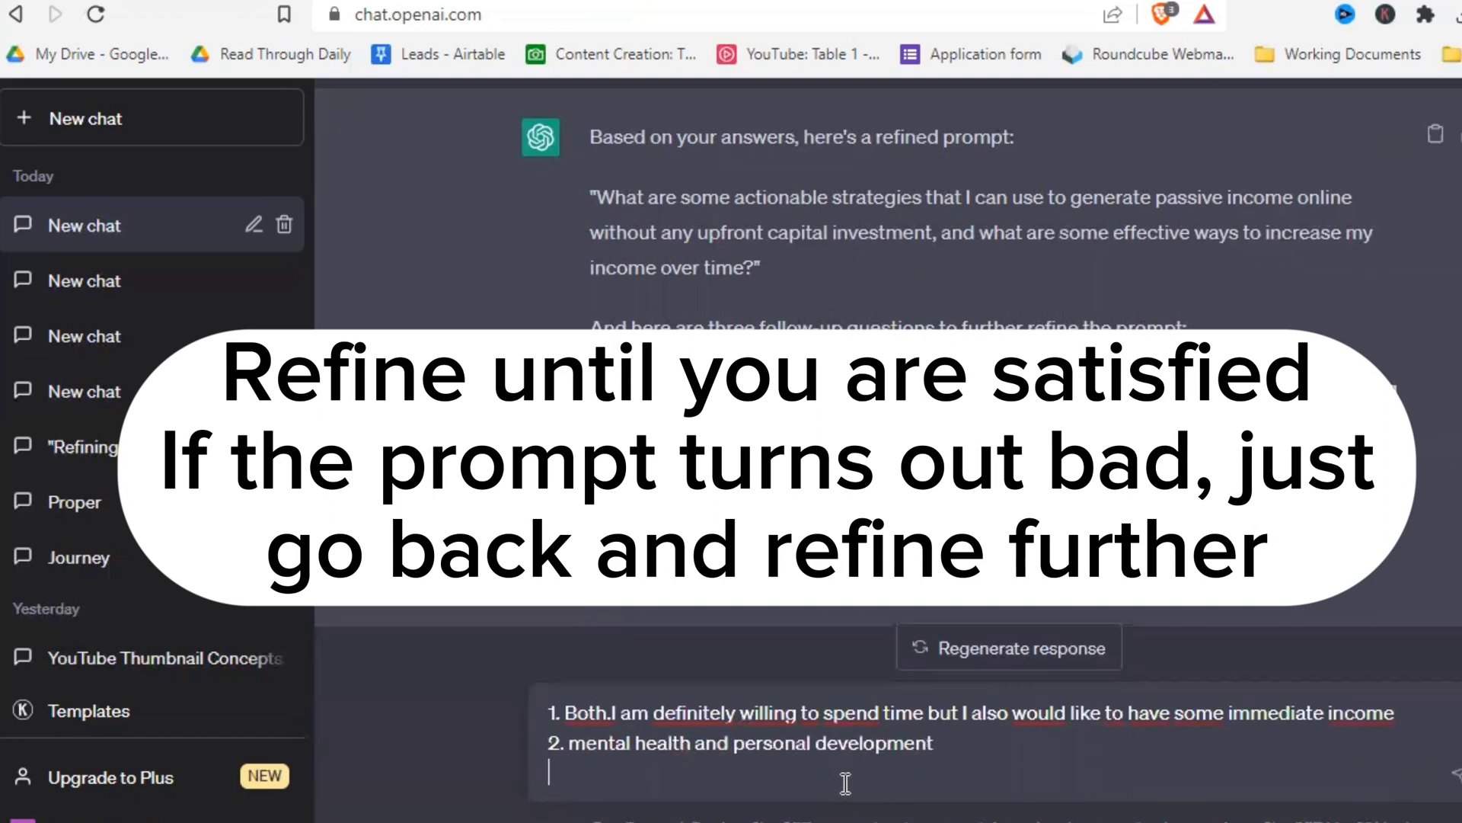
text(3. not yet but I'm open to the best and most effective ways)
key(Return)
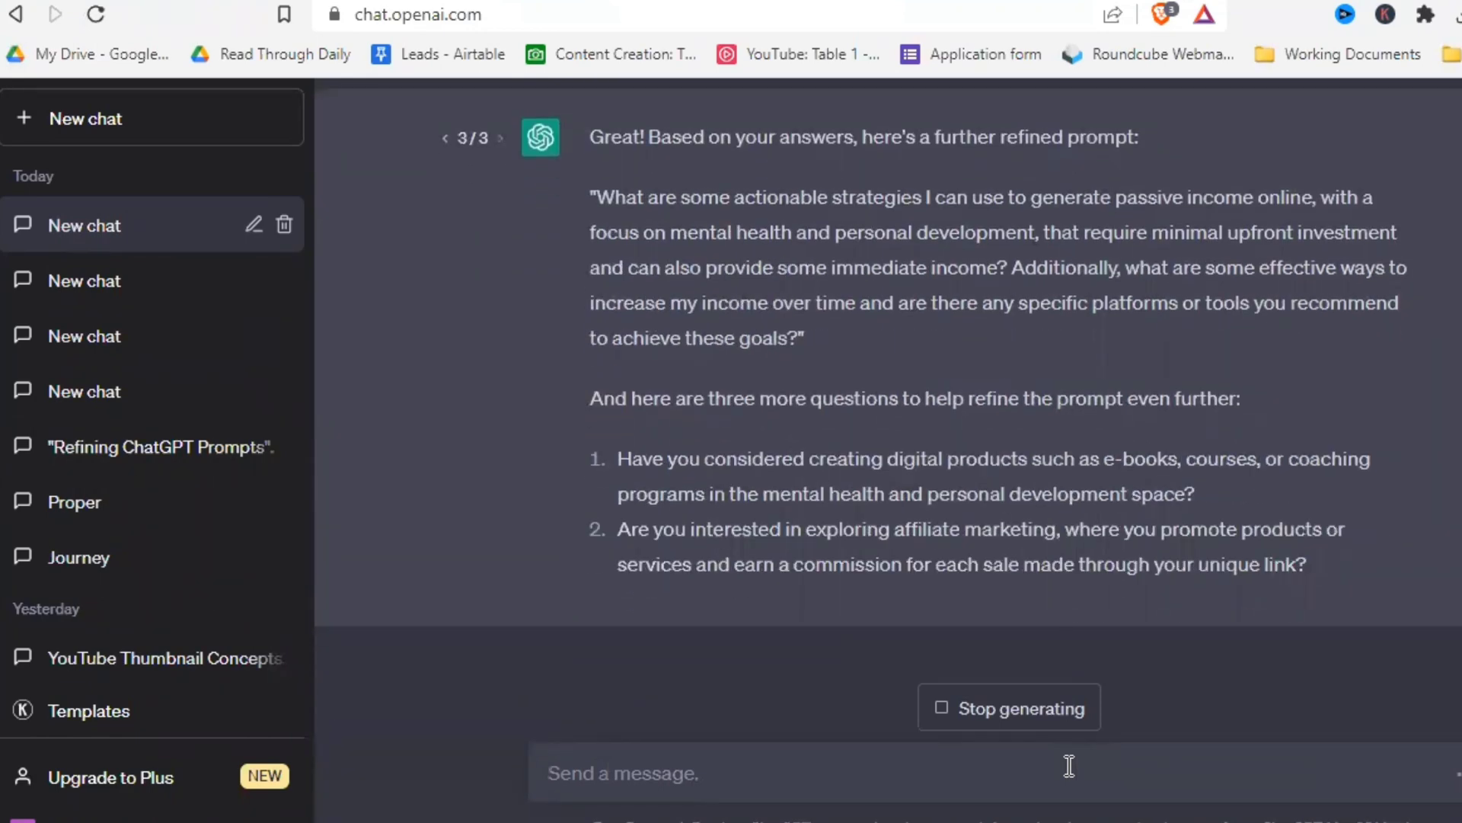
- Copy the final passive-income prompt into a new chat and send it
scroll(803, 402, up, 2)
triple_click(803, 401)
key(ctrl+c)
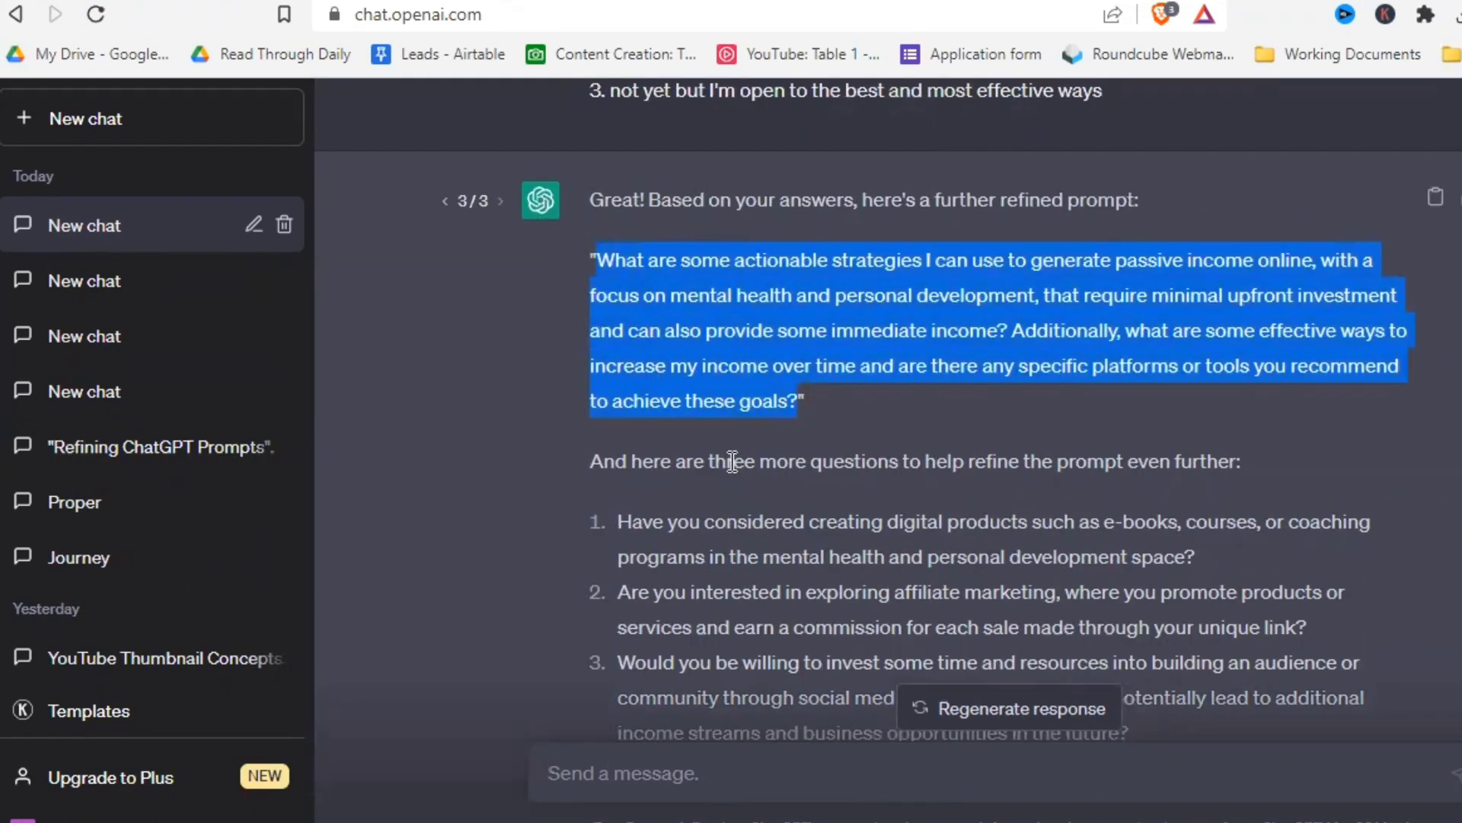
click(172, 122)
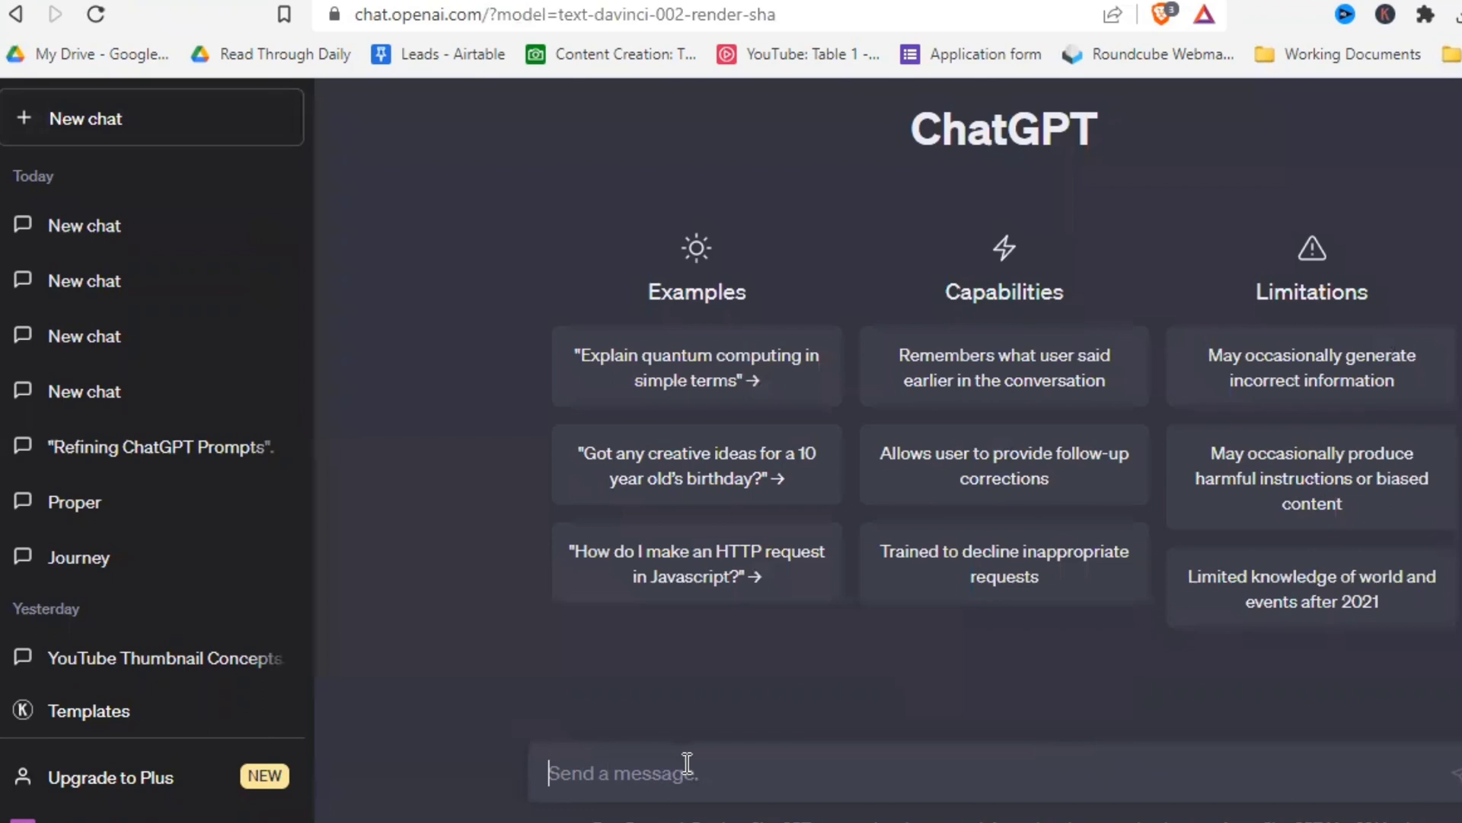
click(684, 765)
key(ctrl+v)
key(Return)
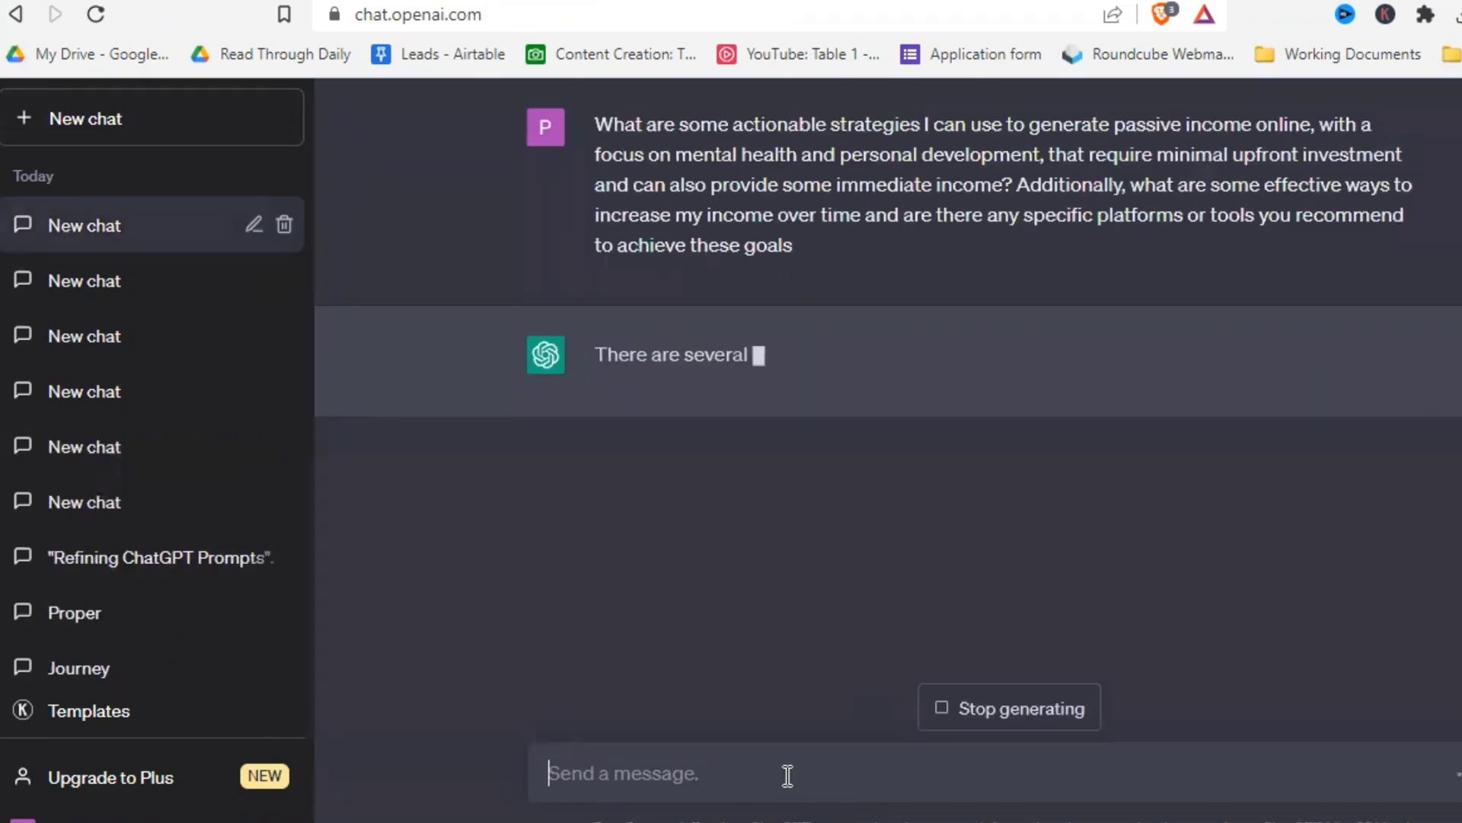